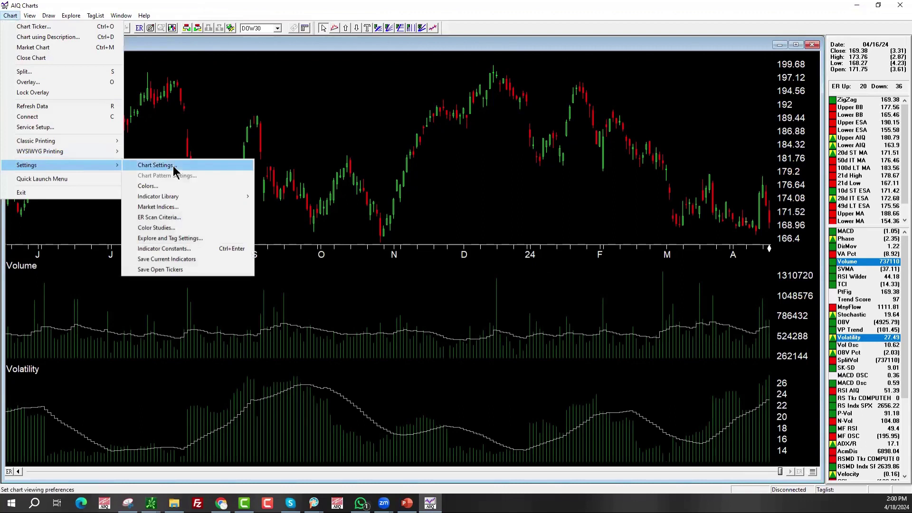
Save the current indicators and draw a horizontal resistance line at about 198 from the July price high
click(193, 258)
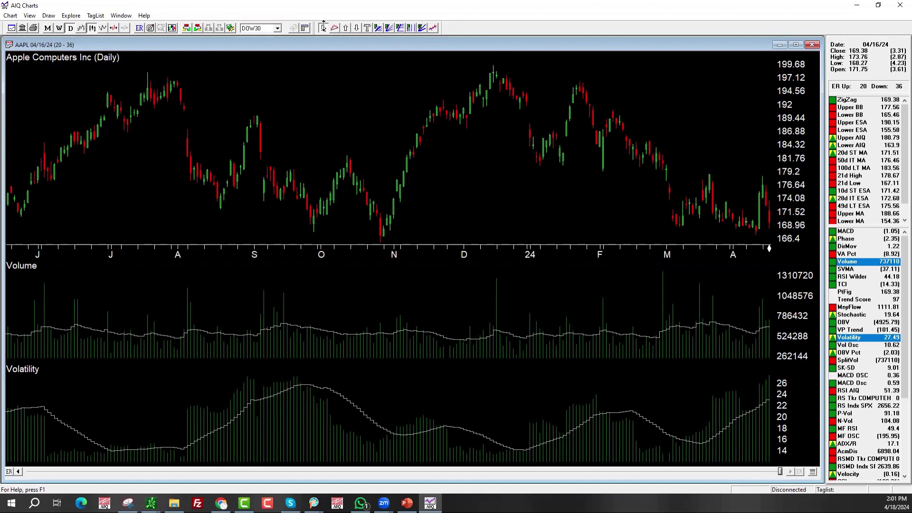
click(144, 71)
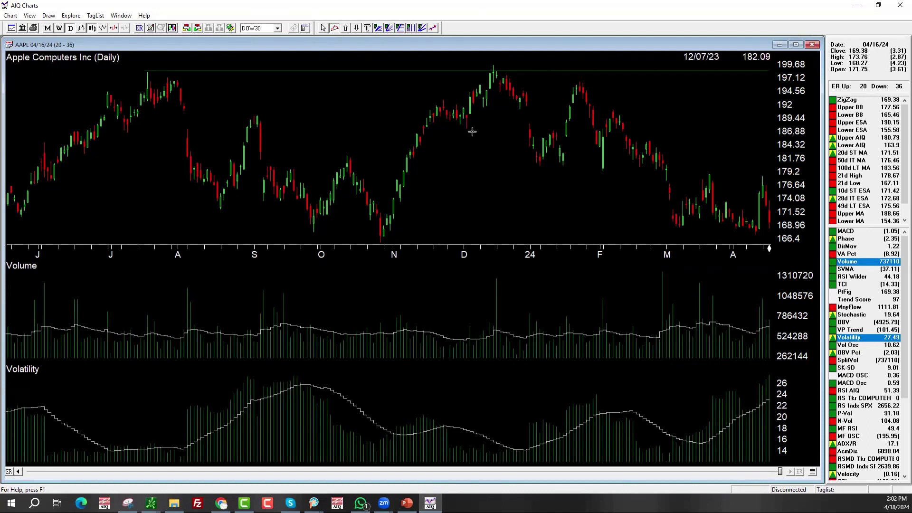
Examine the daily readings of the mid-December bars around the resistance line, from 12/14/23 through 12/18/23
click(493, 249)
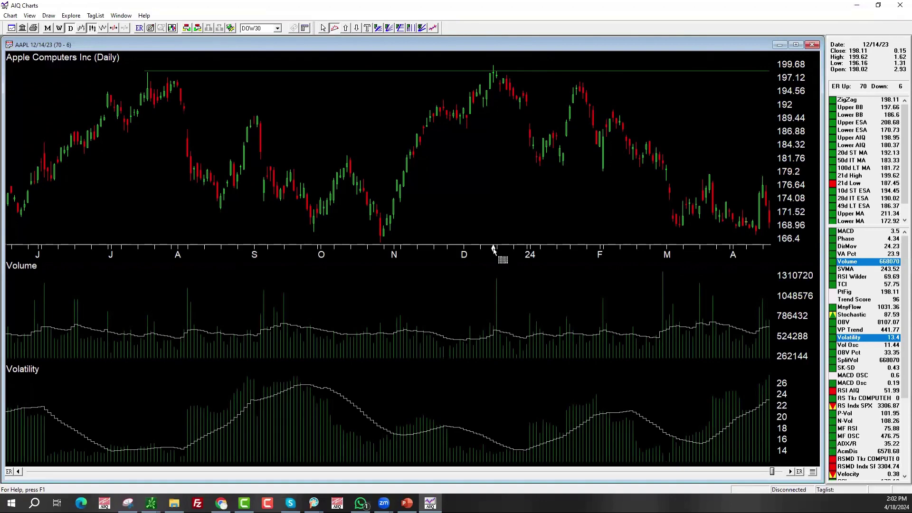
click(494, 250)
key(Right)
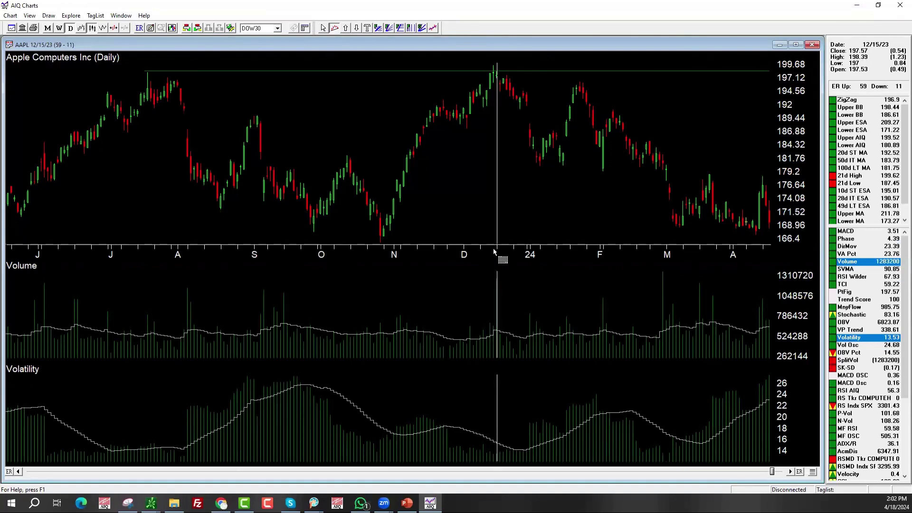
key(Left)
key(Right)
key(Left)
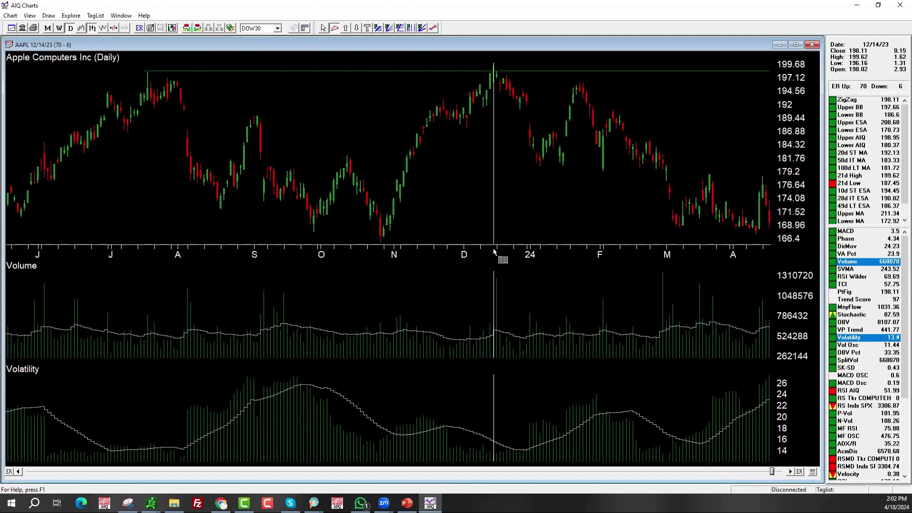
key(Right)
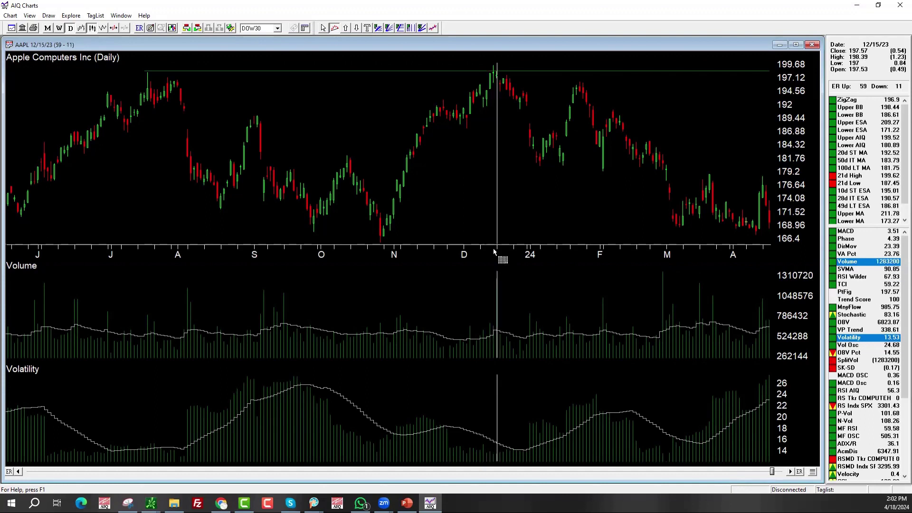
key(Right)
key(Left)
key(Right)
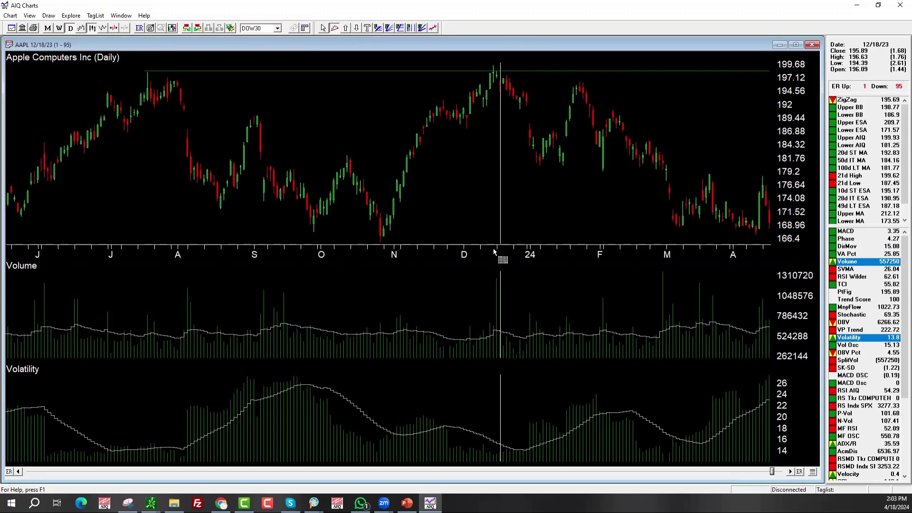
Step through the daily bars following the December peak up to 01/09/24
key(Right)
key(Right)
key(Right)
key(Right)
key(Right)
key(Right)
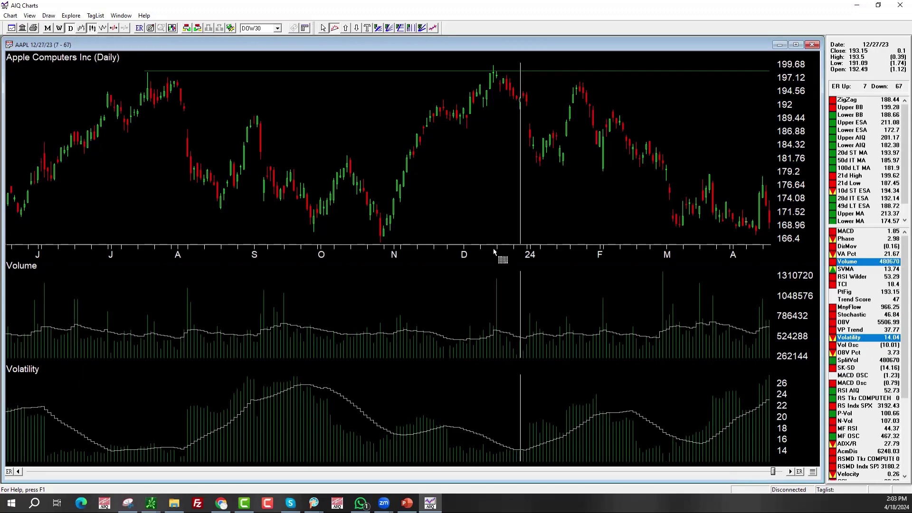
key(Right)
key(Right)
key(Right)
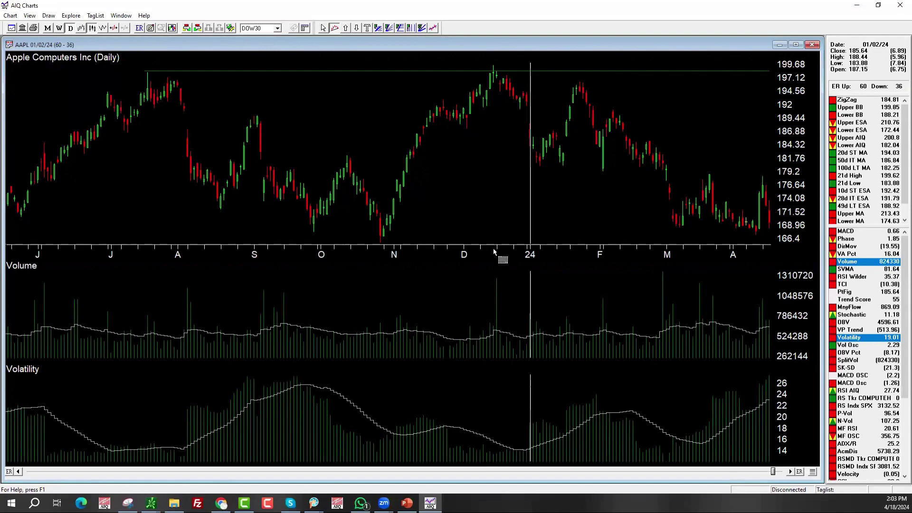
key(Right)
key(Right)
key(Right)
key(Right)
key(Right)
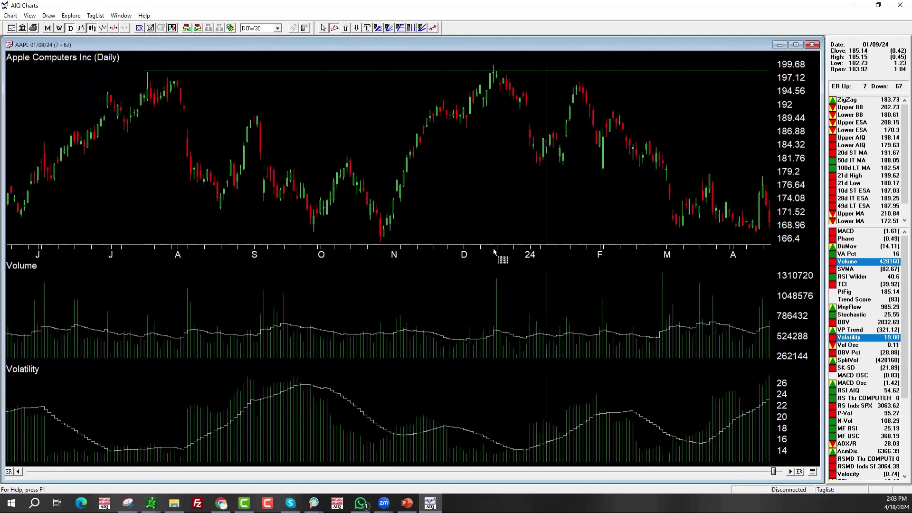
Draw a horizontal resistance line at about 196 from the late-January high, and return the chart to 04/16/24
click(580, 82)
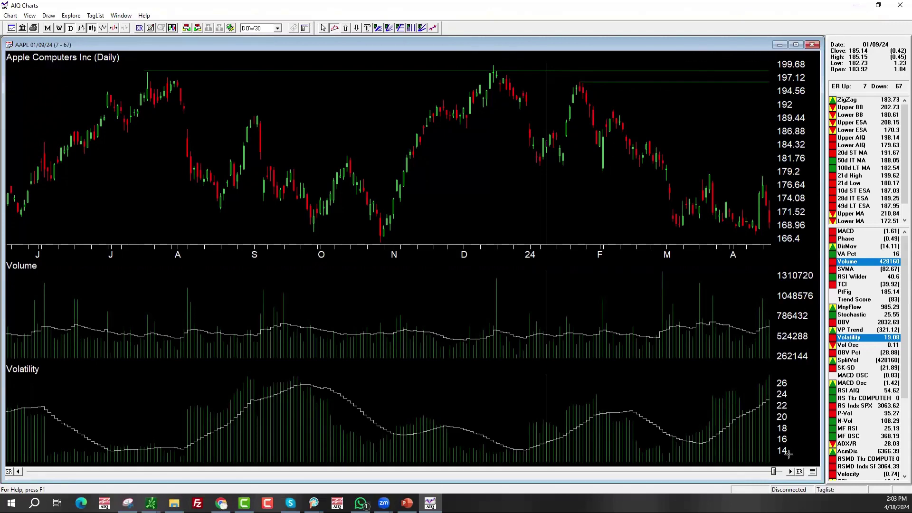
drag(776, 471, 783, 471)
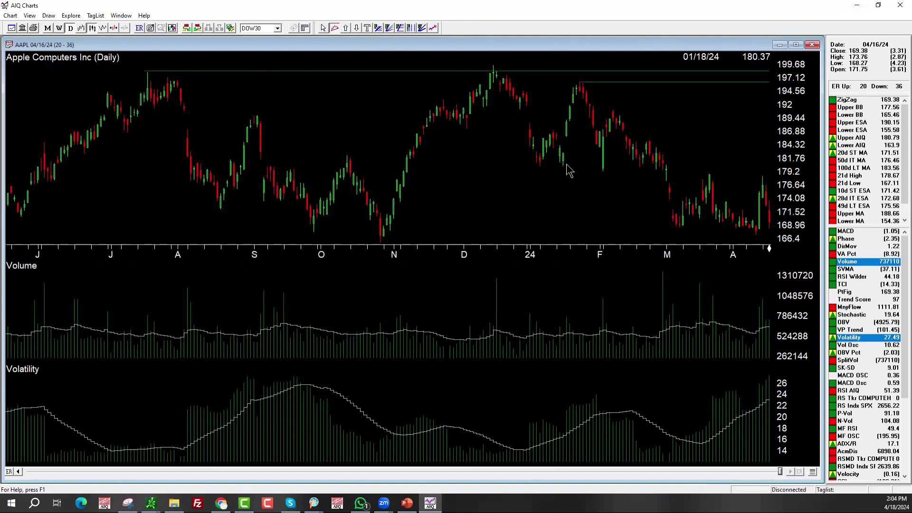
Rewind the chart to 01/18/24 and draw a horizontal support line at about 180 from mid-September
click(565, 251)
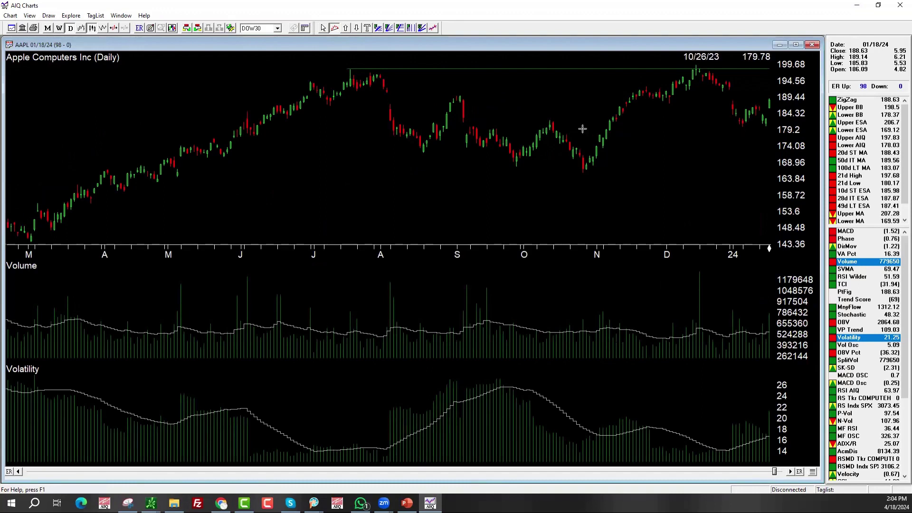
click(494, 127)
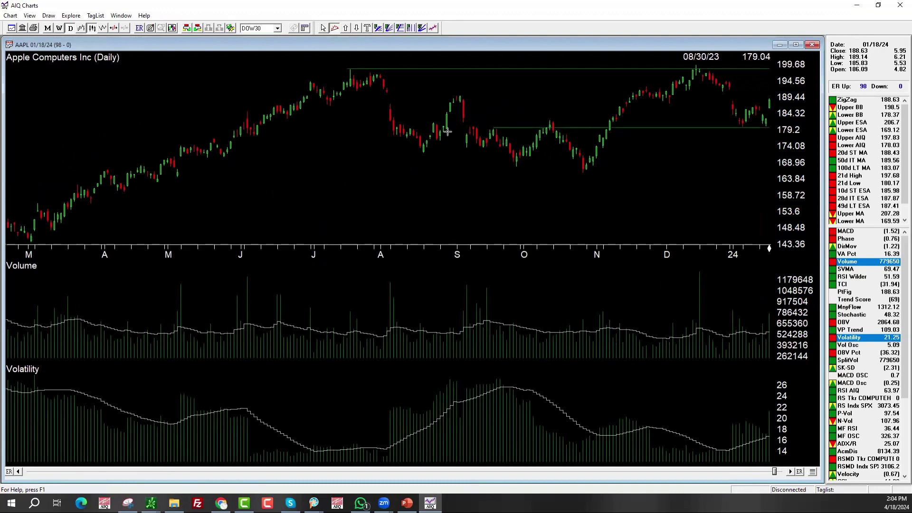
Advance the chart bar by bar to 02/02/24 to examine how price behaves against the 180 support line
click(792, 471)
click(792, 472)
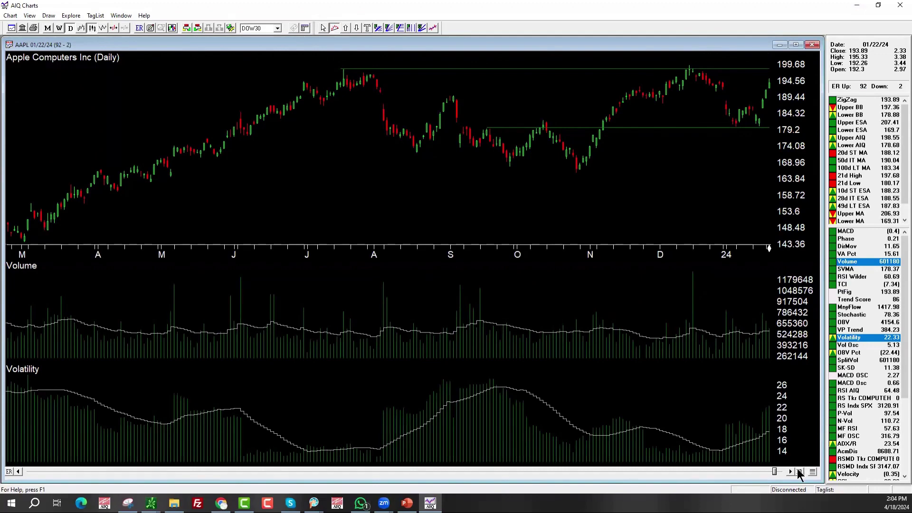
click(800, 473)
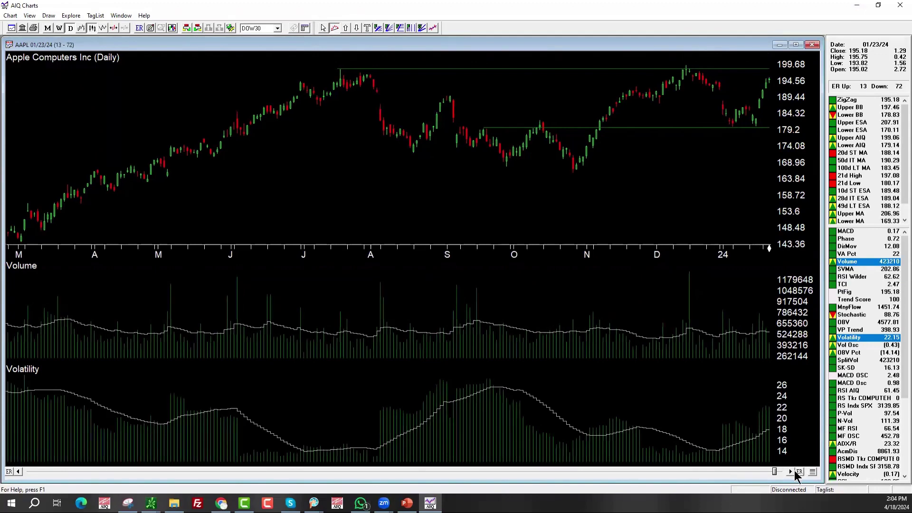
click(796, 472)
click(796, 471)
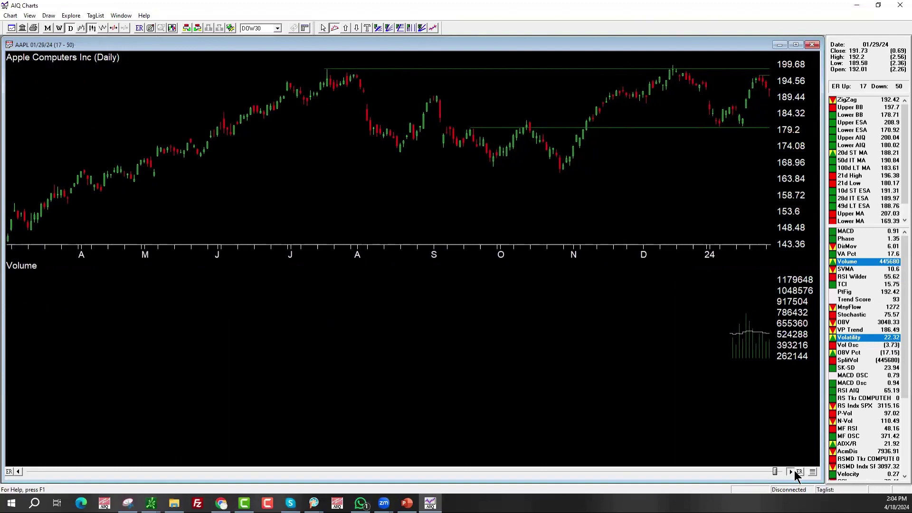
click(795, 472)
click(797, 473)
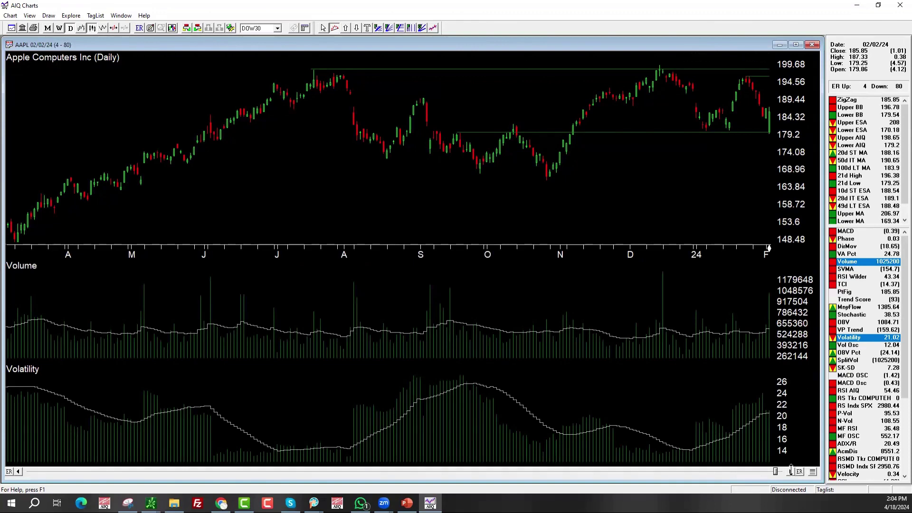
Advance the chart to 03/01/24 and draw a descending trendline from the late-January peak to the latest bar
click(790, 471)
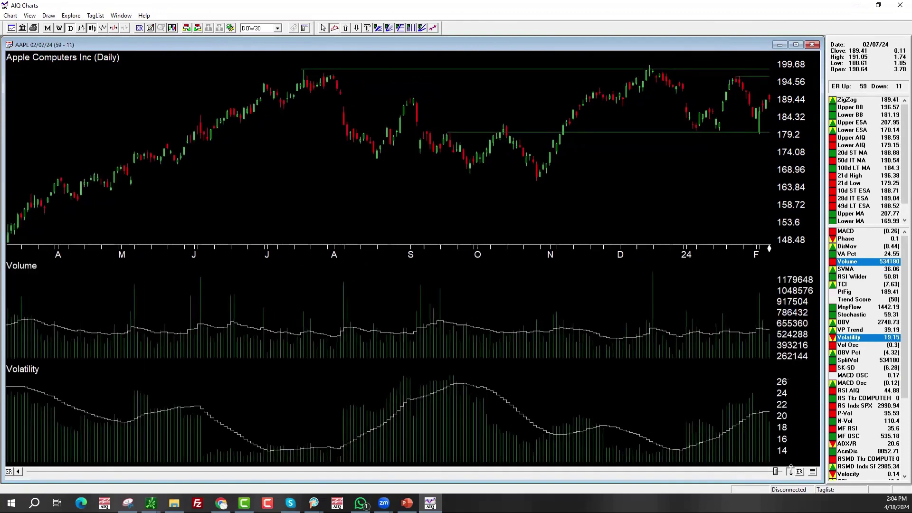
click(790, 470)
click(790, 470)
click(790, 470)
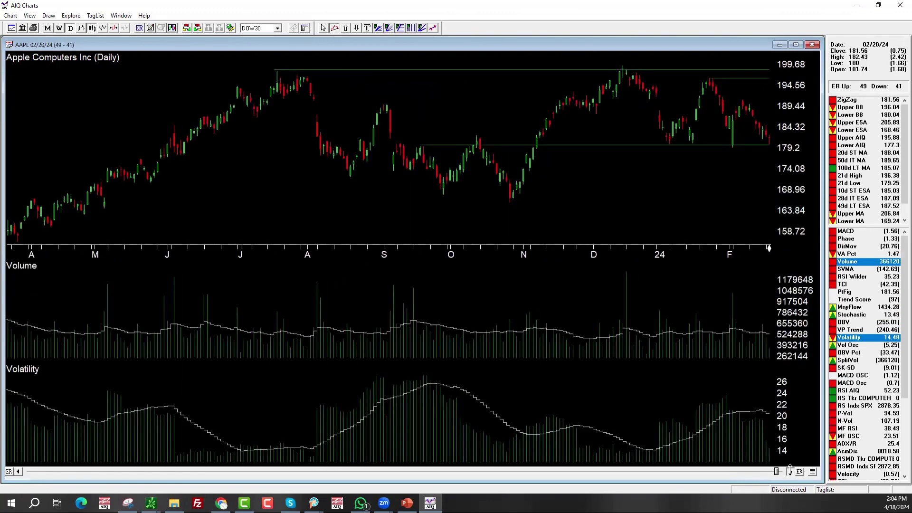
click(790, 470)
click(790, 471)
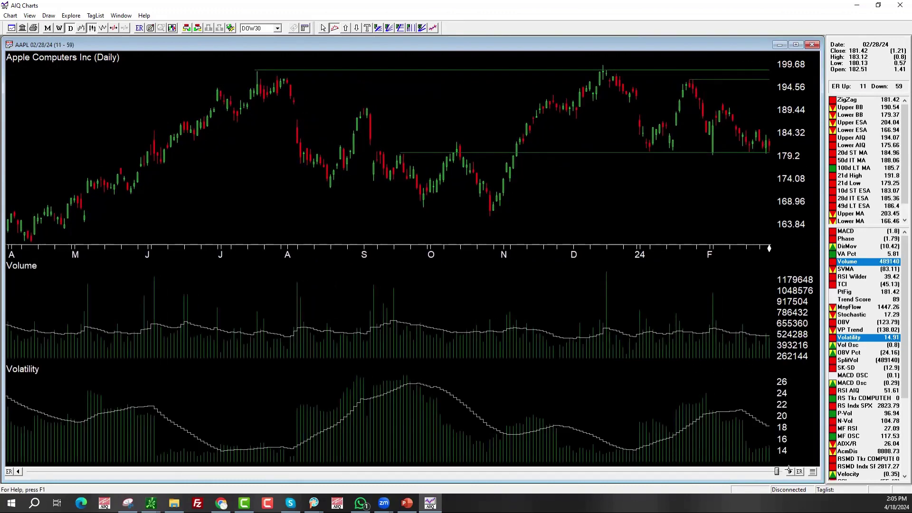
click(790, 471)
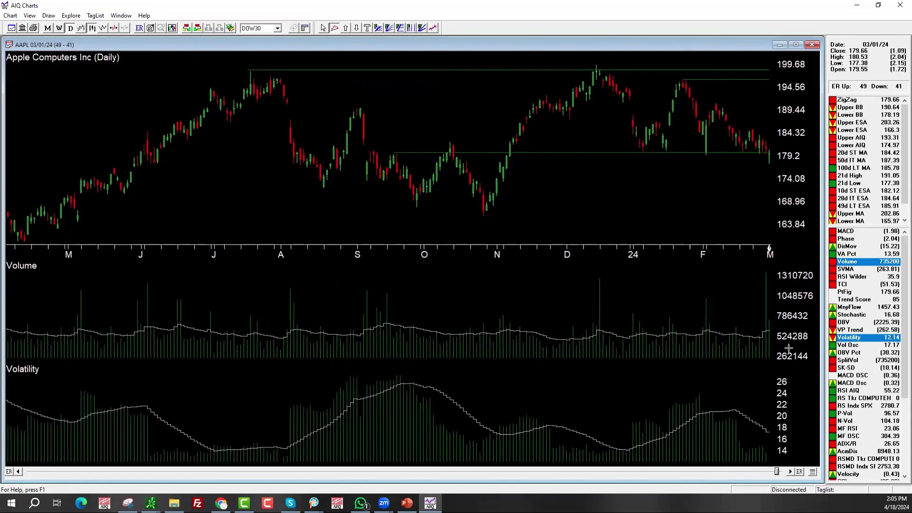
drag(681, 70, 769, 140)
Advance the chart day by day to 03/21/24 to examine price action below the support line and around the downtrend line
click(792, 472)
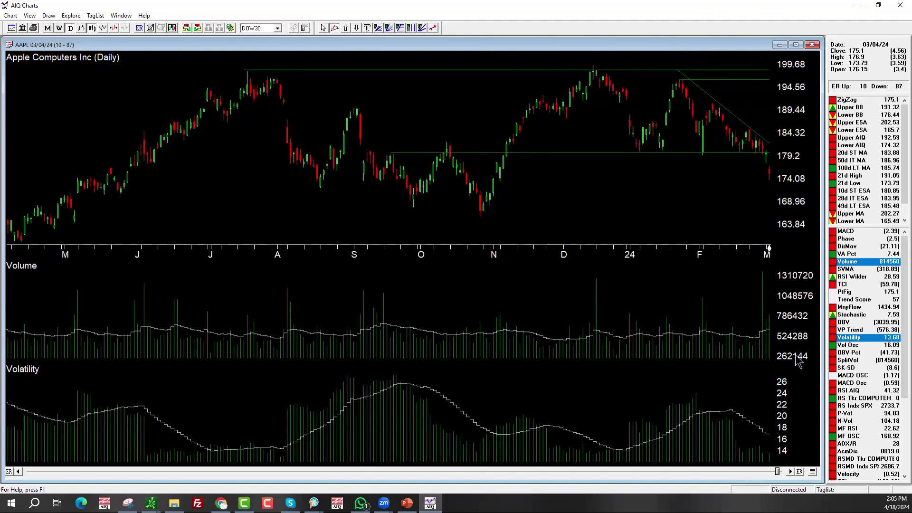
click(785, 470)
click(785, 470)
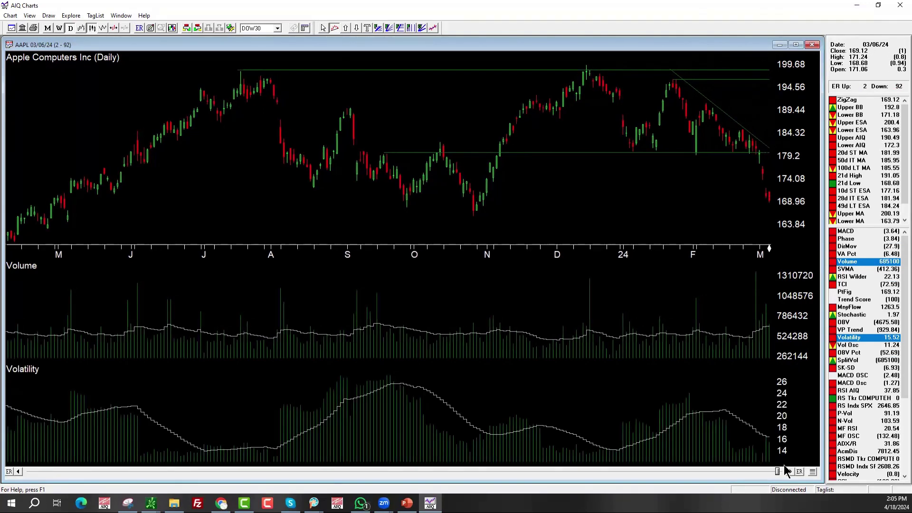
click(785, 470)
click(791, 475)
click(791, 475)
click(791, 475)
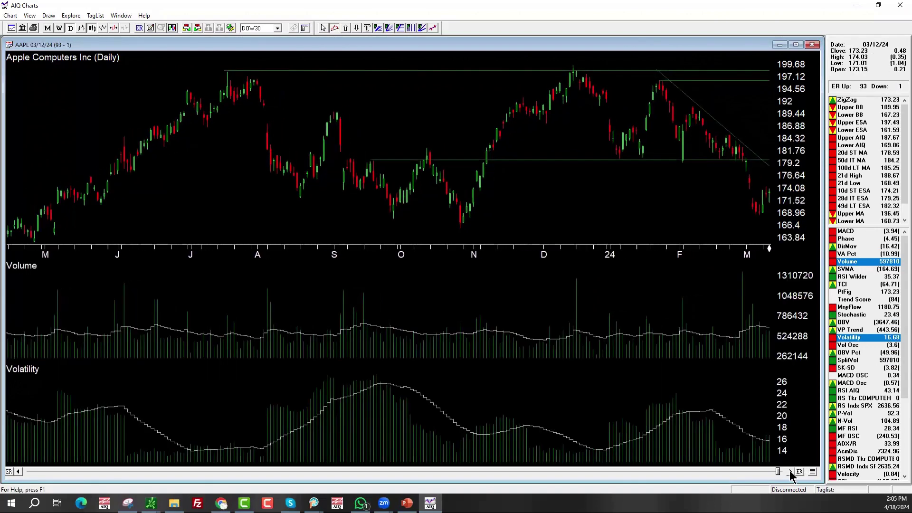
click(791, 476)
click(791, 475)
click(791, 475)
click(792, 475)
click(791, 475)
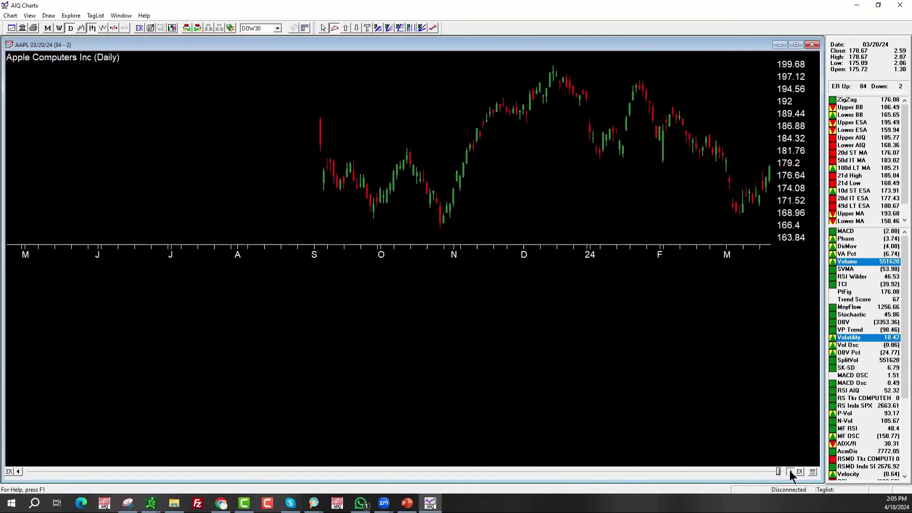
click(791, 476)
click(791, 475)
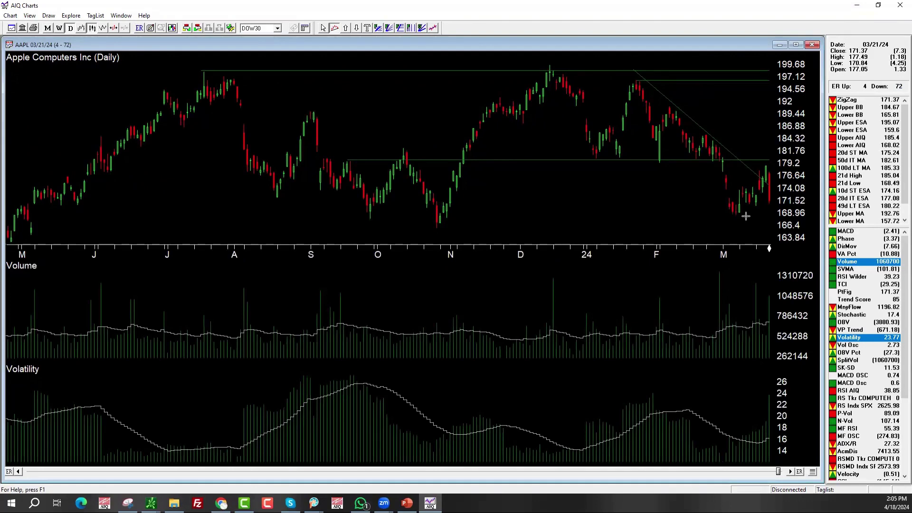
Draw a horizontal support line at about 168 from the late-September low across to the latest bar
click(350, 225)
drag(350, 225, 397, 222)
drag(670, 208, 760, 204)
drag(759, 161, 569, 162)
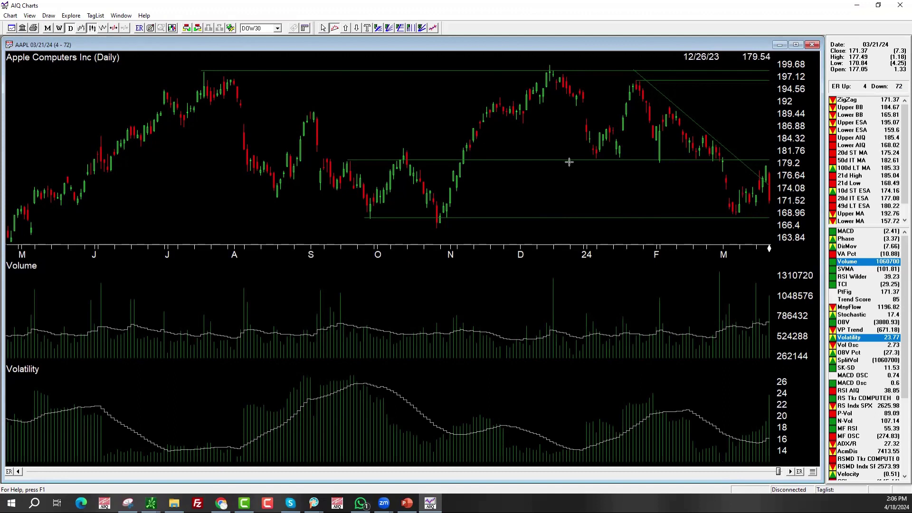
click(770, 161)
Advance the chart bar by bar to 04/02/24 to examine price approaching the 168 support line
click(792, 471)
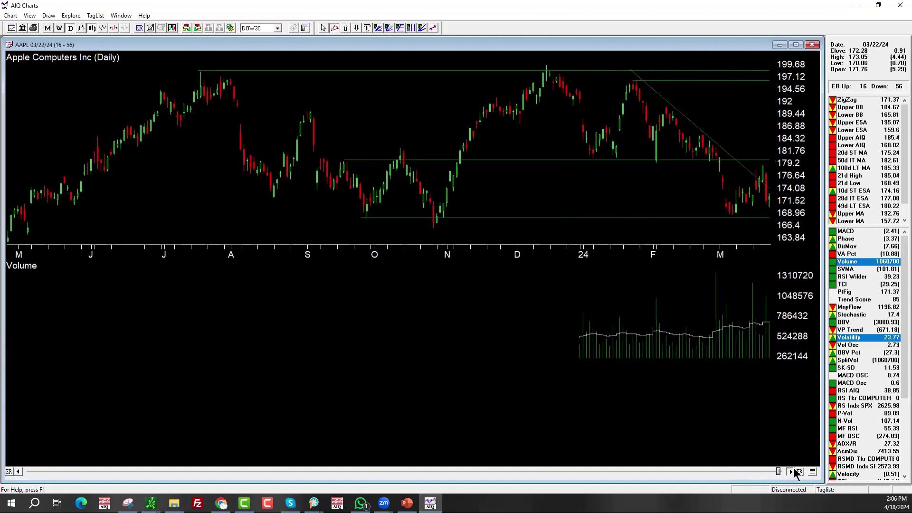
click(792, 472)
click(791, 472)
click(792, 472)
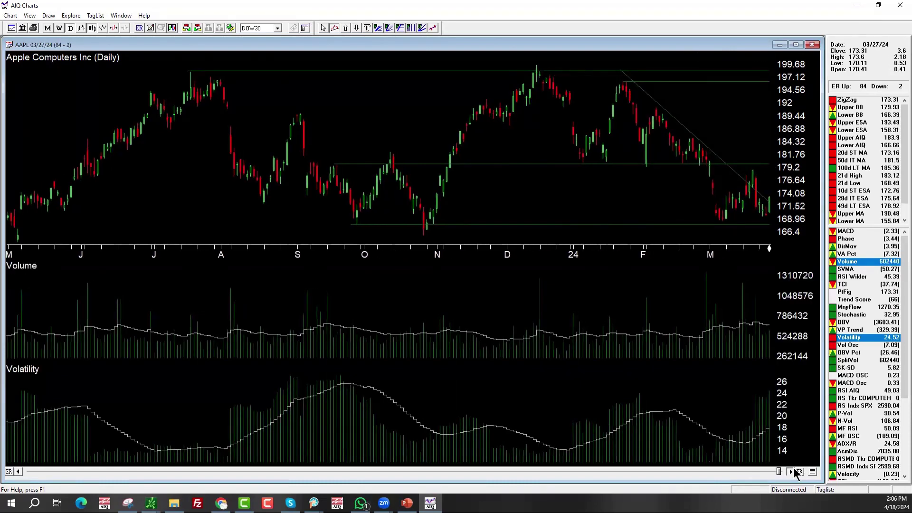
click(791, 471)
click(791, 472)
click(792, 471)
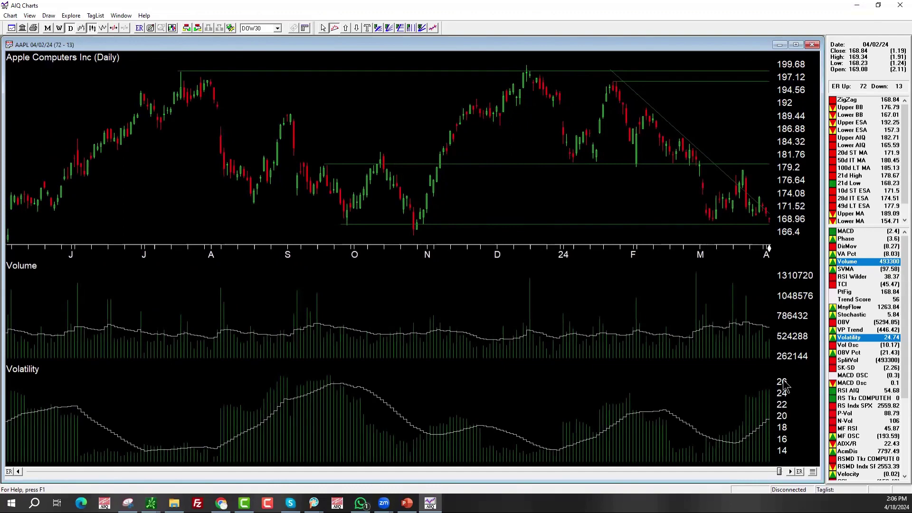
Continue advancing the daily chart to 04/11/24 to examine price action at the lower support line
click(791, 471)
click(791, 472)
click(791, 472)
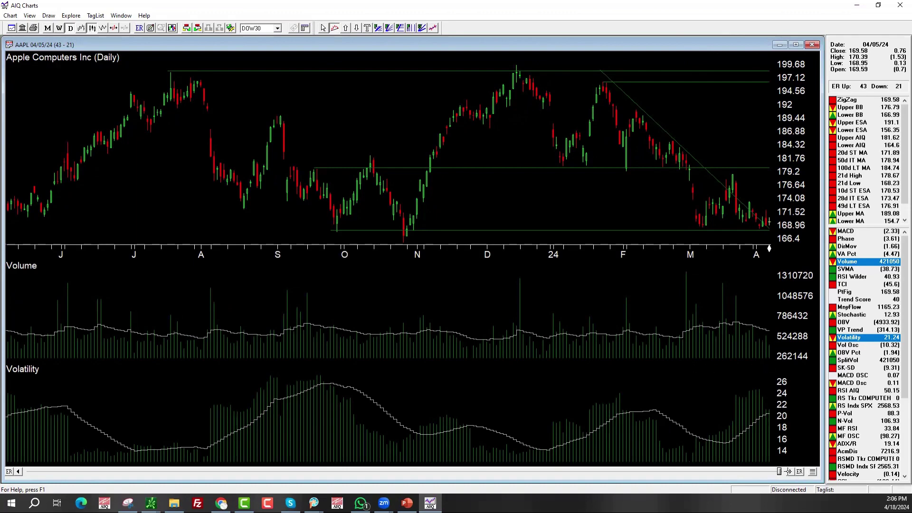
click(790, 471)
click(789, 472)
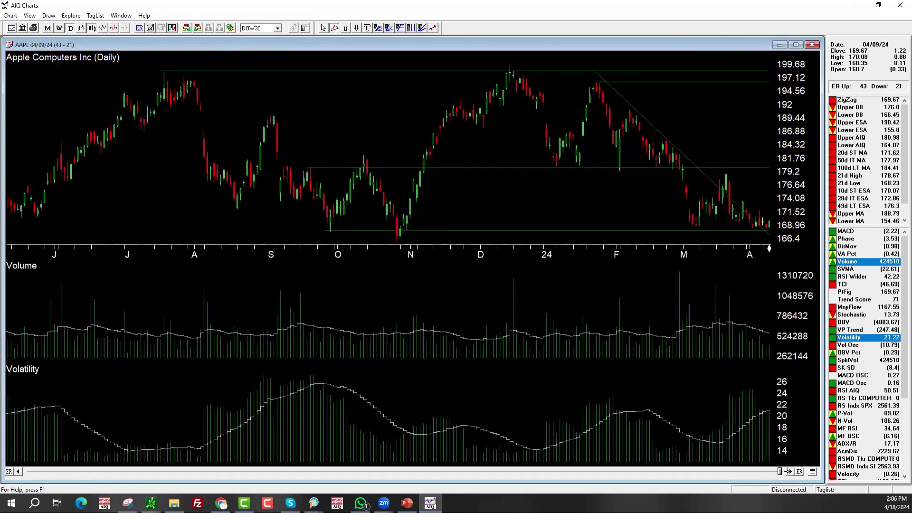
click(789, 471)
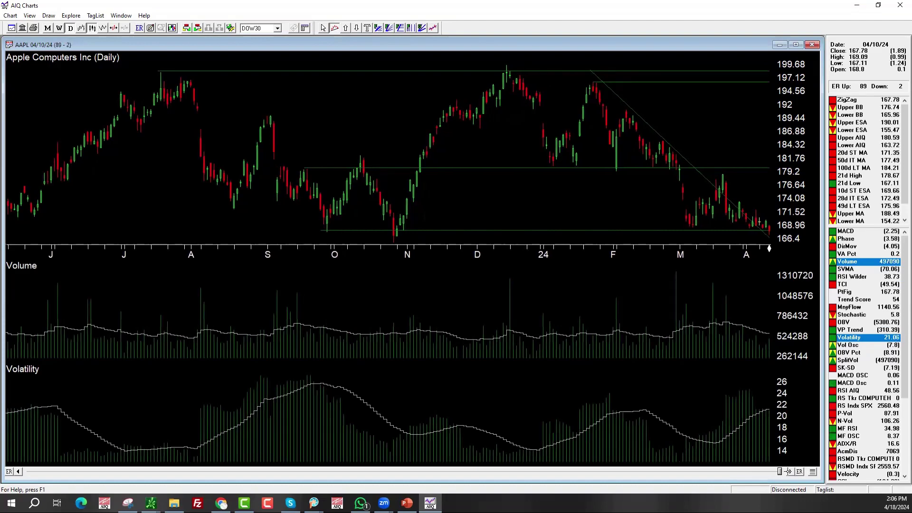
click(789, 472)
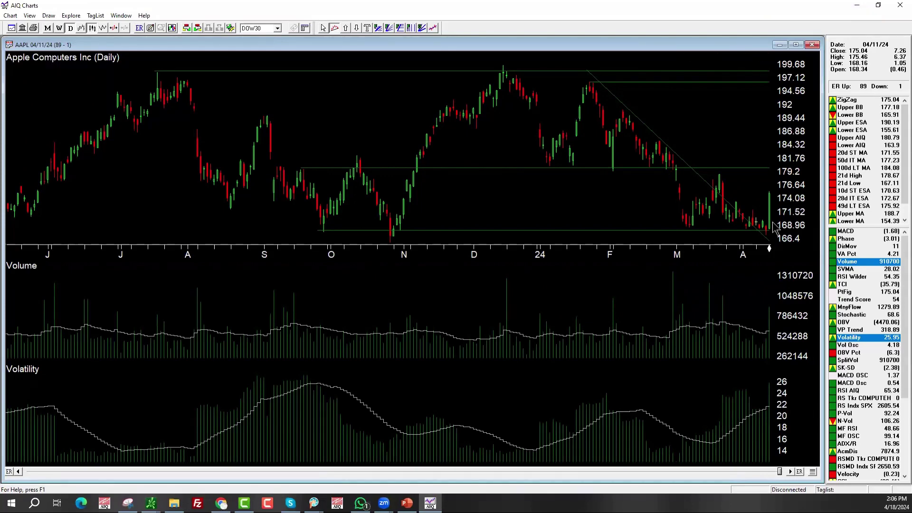
Advance Apple's daily chart to 04/16/24 to examine the bounce off the 168 support line and the pullback
click(790, 471)
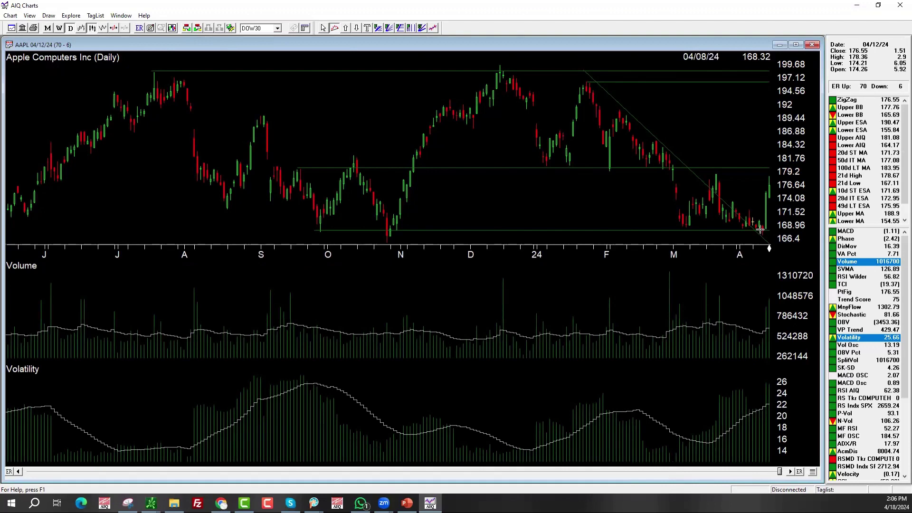
click(791, 471)
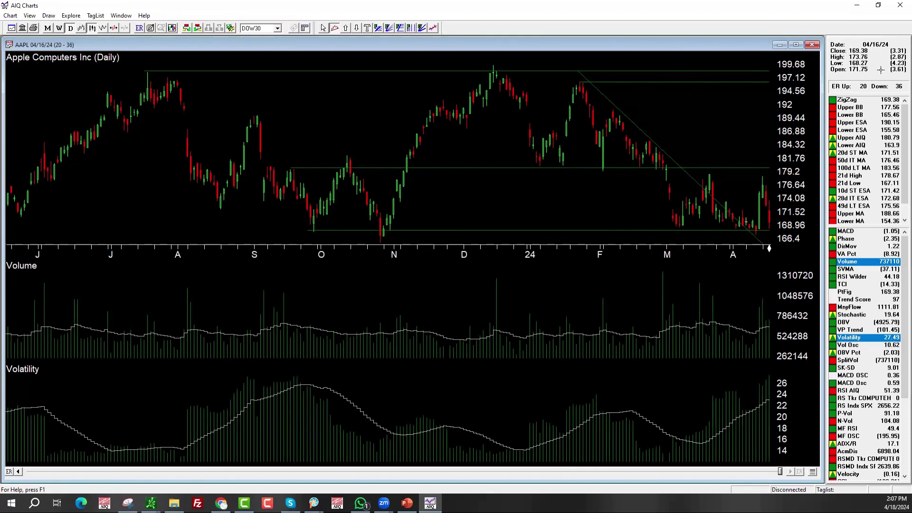
key(alt+Tab)
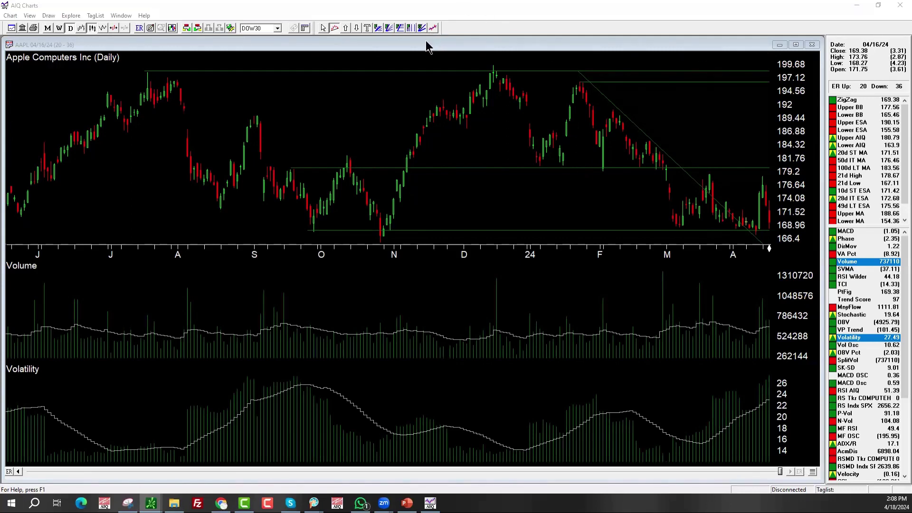
Draw a Fibonacci retracement on Apple's chart from the late-January high at 196.22 to the early-March low at 167.59
click(400, 28)
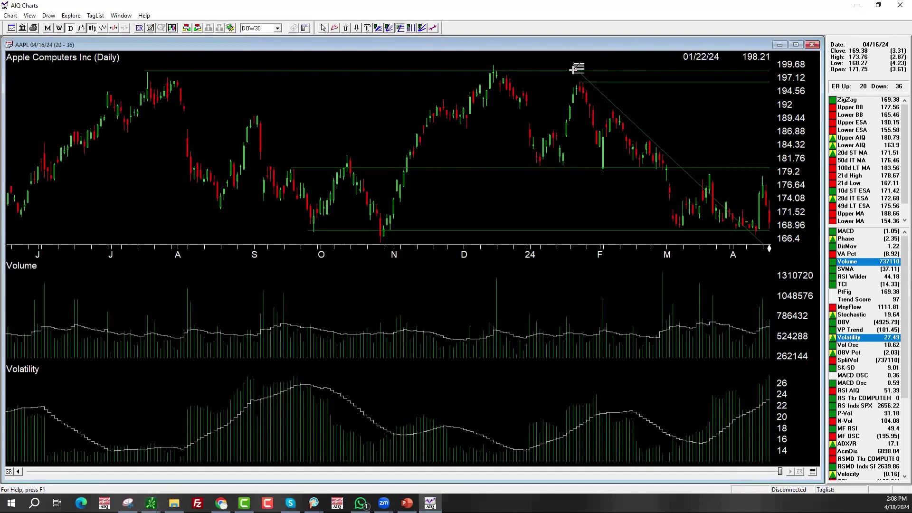
mouse_move(580, 82)
mouse_down()
mouse_move(613, 143)
mouse_move(673, 200)
mouse_move(685, 231)
mouse_up()
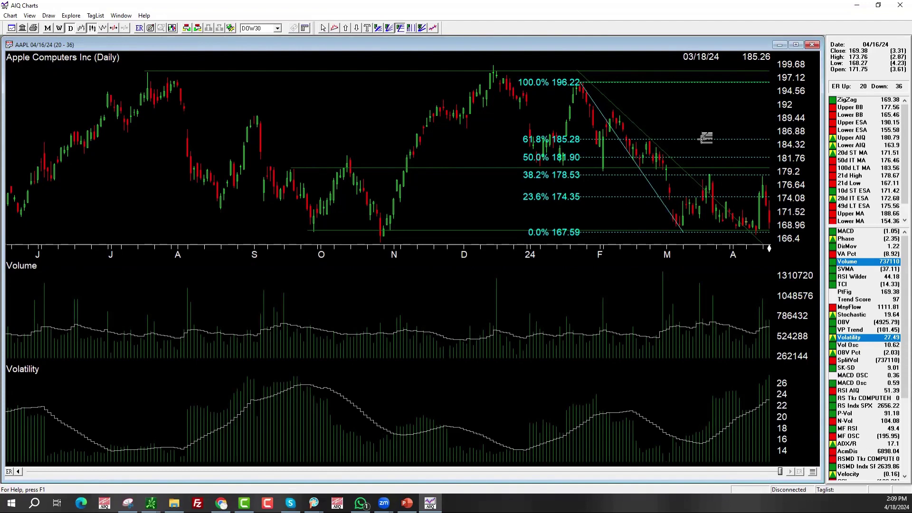
key(Tab)
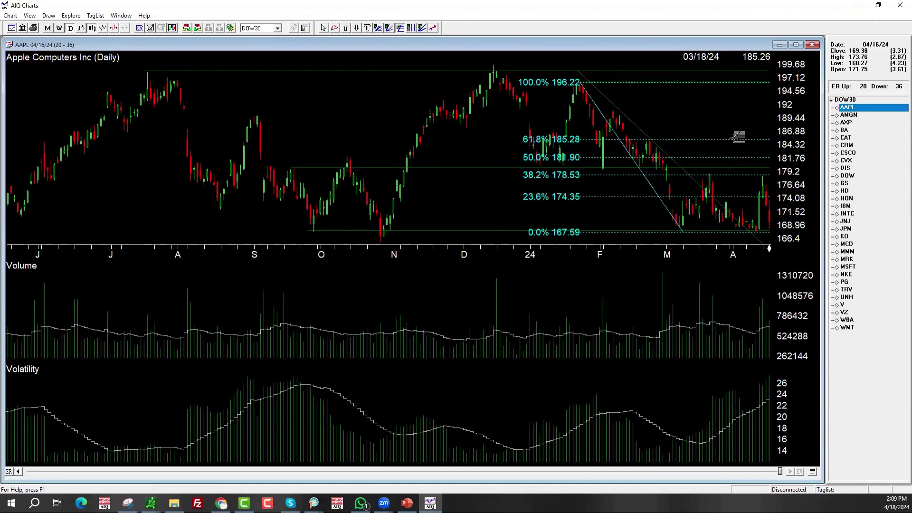
key(Tab)
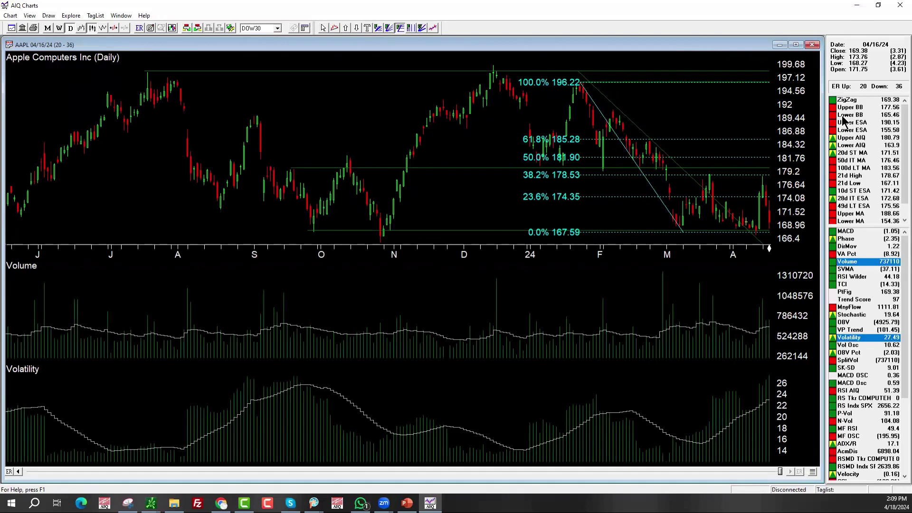
Step through the DOW30 list to American Express and set its daily chart back to 11/15/23
click(186, 29)
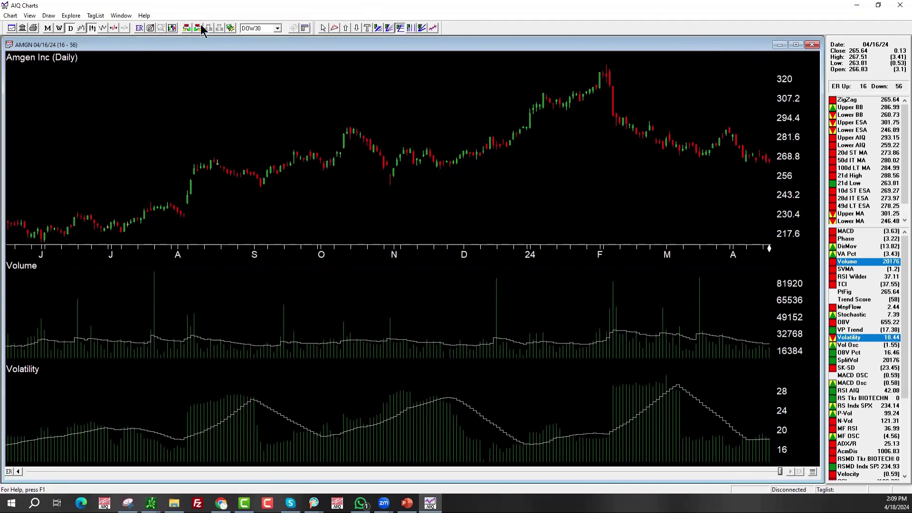
click(187, 28)
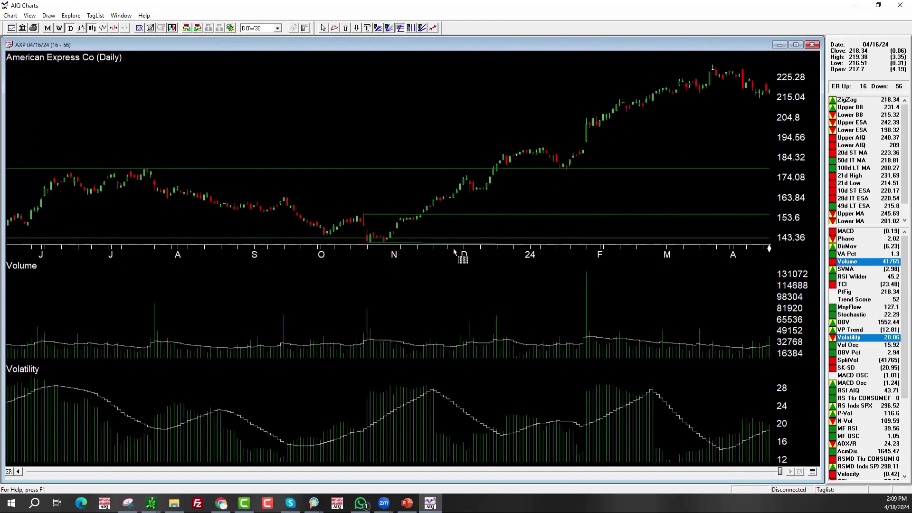
click(426, 248)
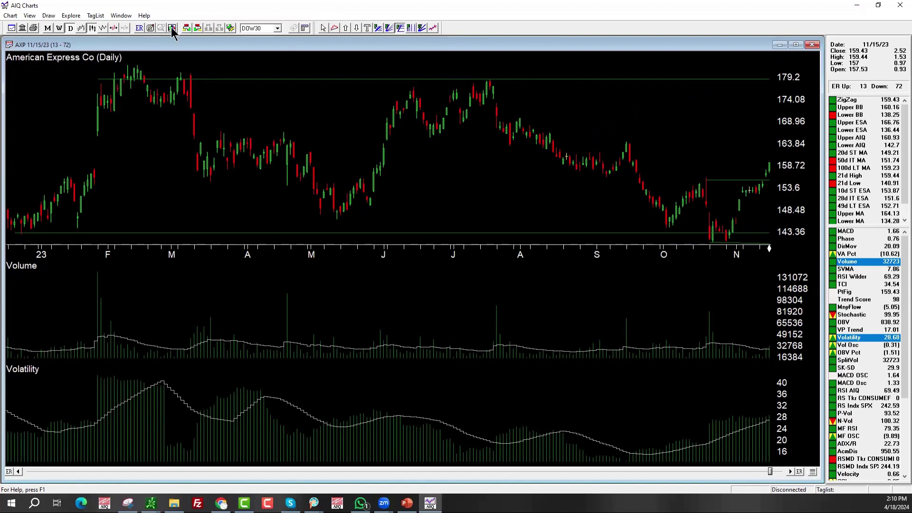
Draw horizontal resistance lines at about 181 from the February 2023 highs across to the latest American Express bar
click(334, 29)
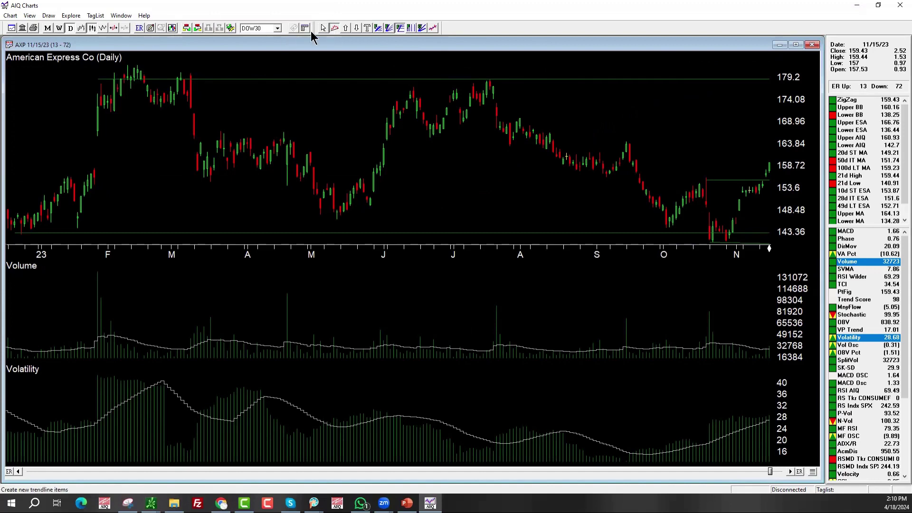
click(119, 69)
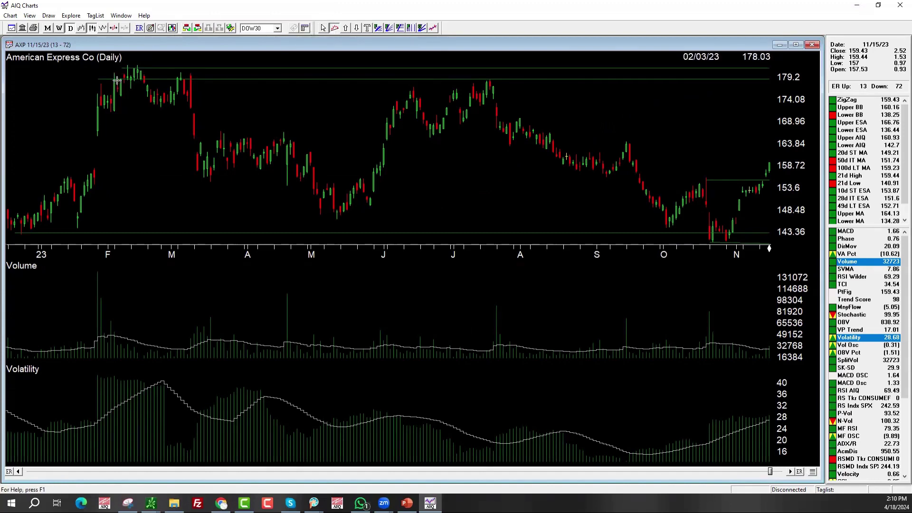
click(210, 67)
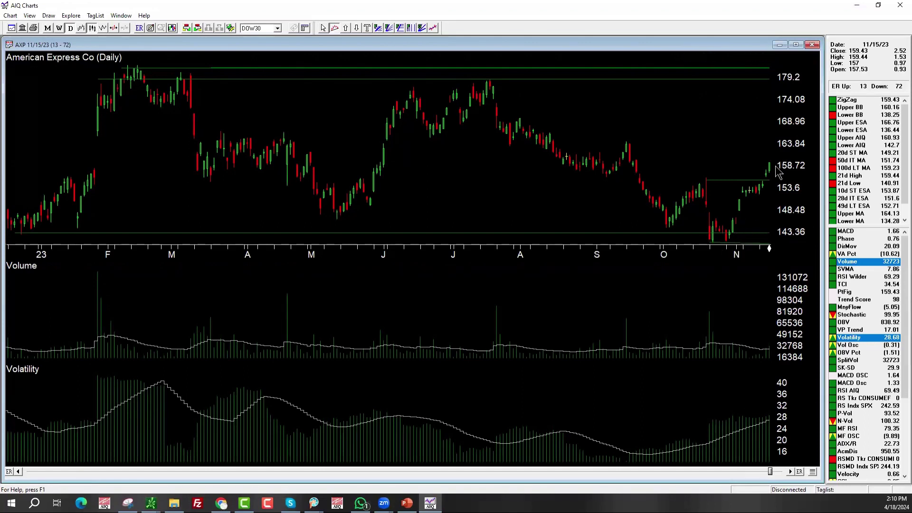
Advance the American Express chart to 01/22/24 to examine the breakout and the pullback to the 179–181 lines
click(772, 471)
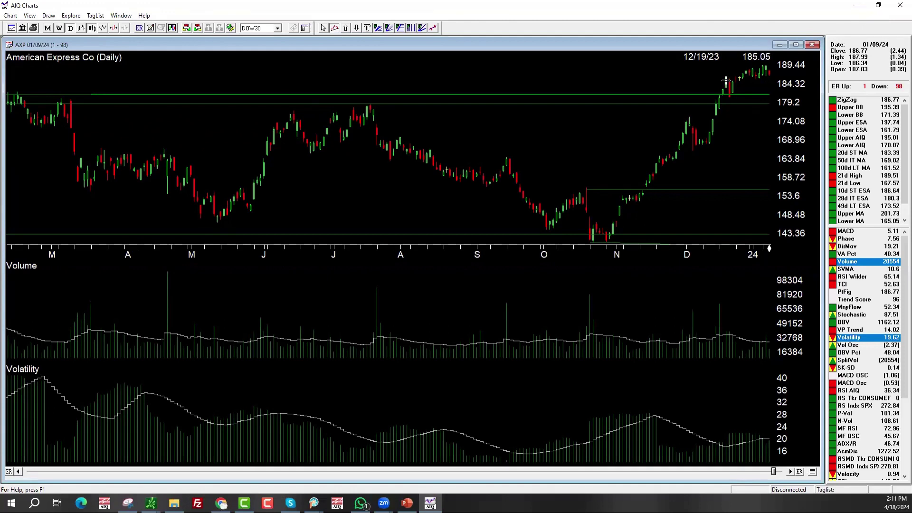
click(791, 472)
click(792, 472)
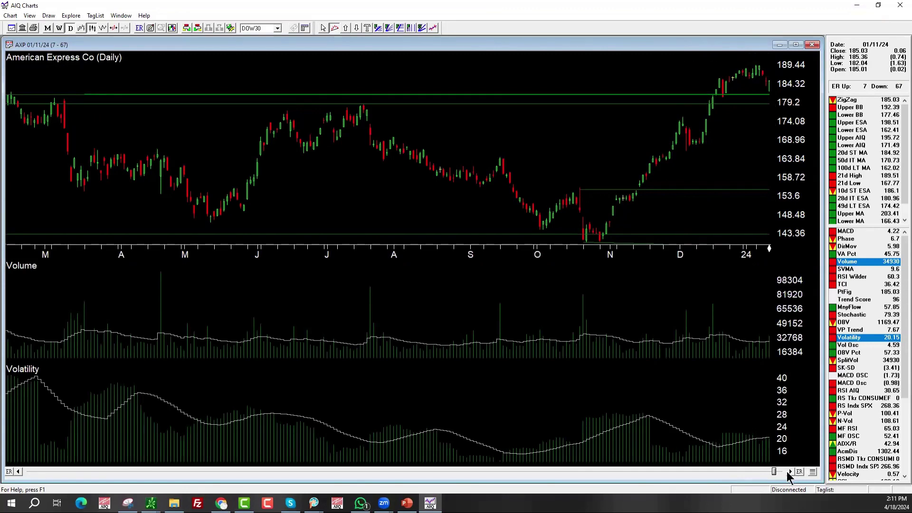
click(790, 472)
click(791, 471)
click(791, 472)
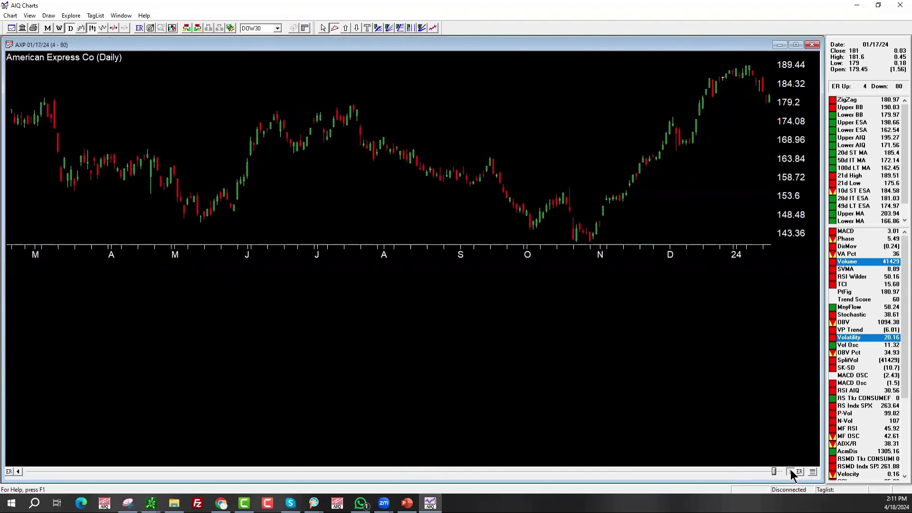
click(790, 472)
click(790, 471)
click(791, 472)
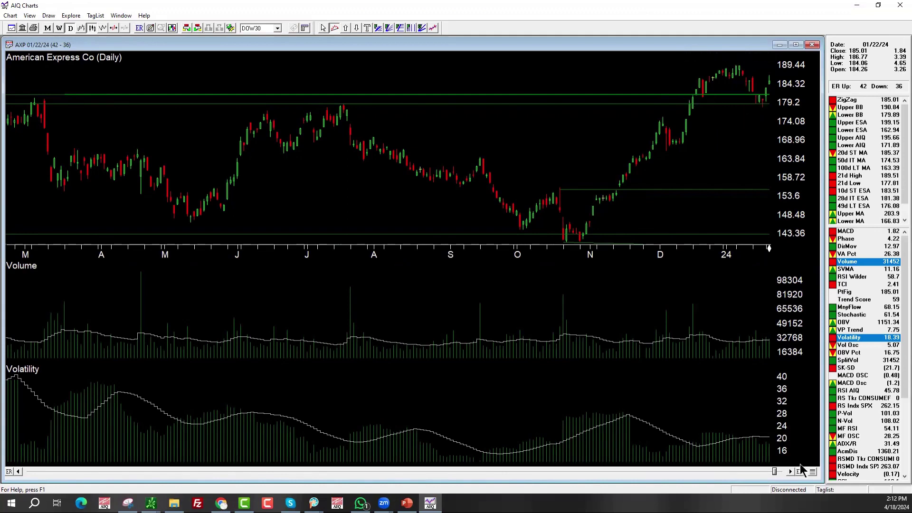
Continue advancing the American Express chart to 04/16/24 to examine the price move away from the former resistance lines
click(791, 473)
click(791, 472)
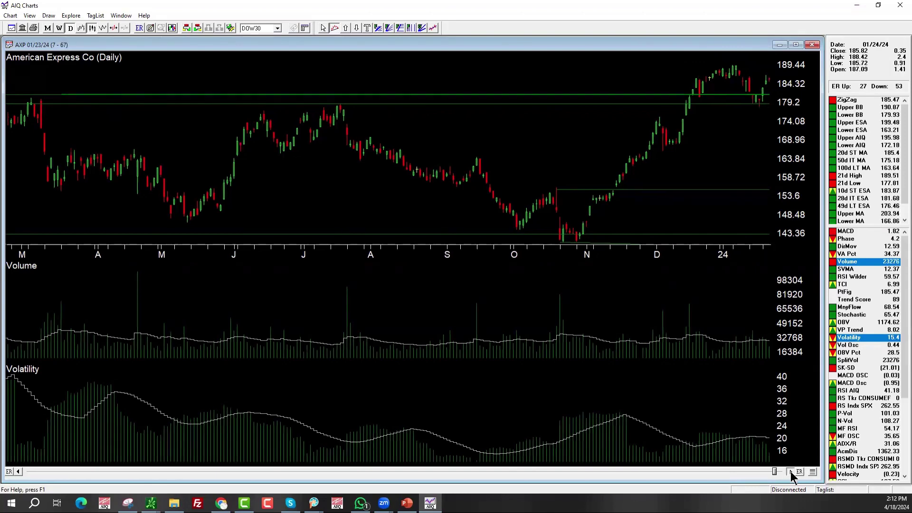
click(791, 472)
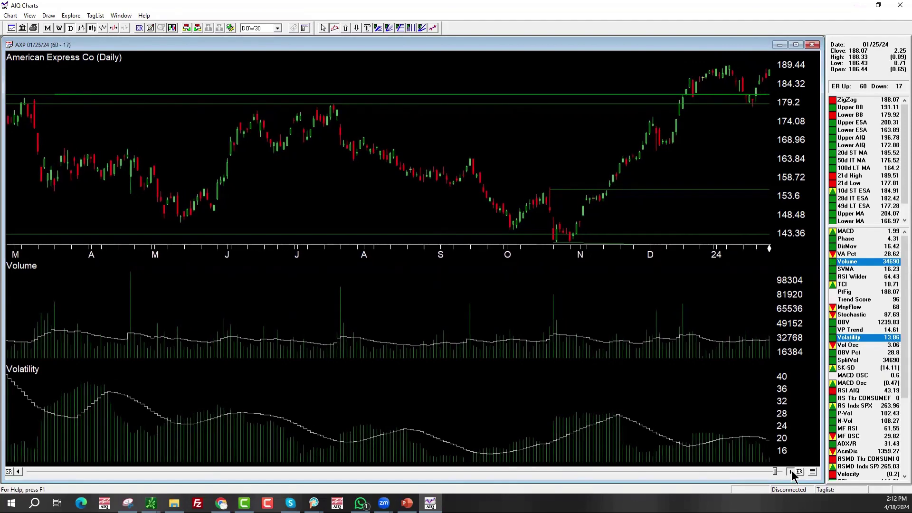
click(792, 472)
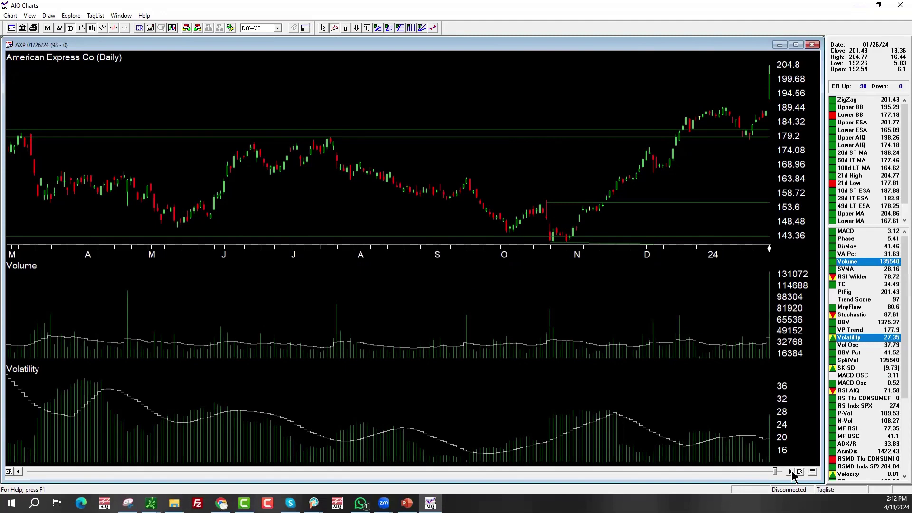
click(792, 472)
click(792, 473)
click(791, 472)
click(791, 472)
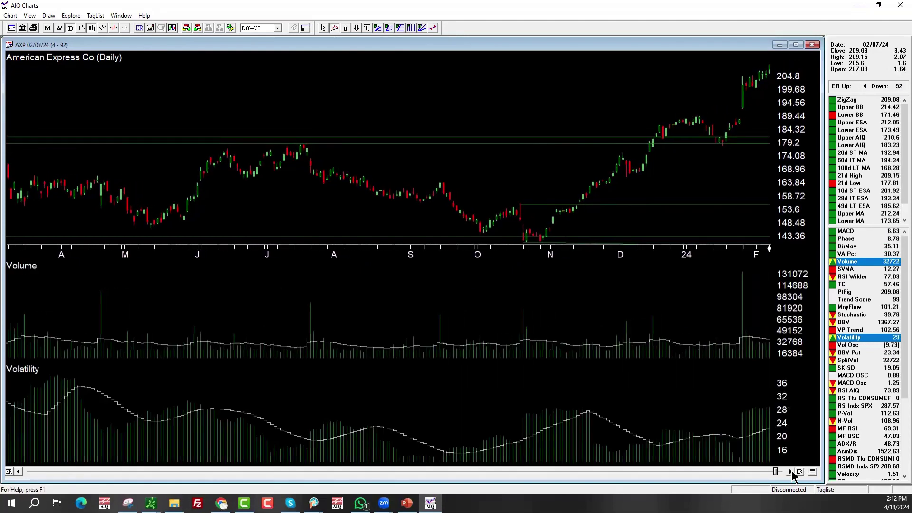
click(781, 472)
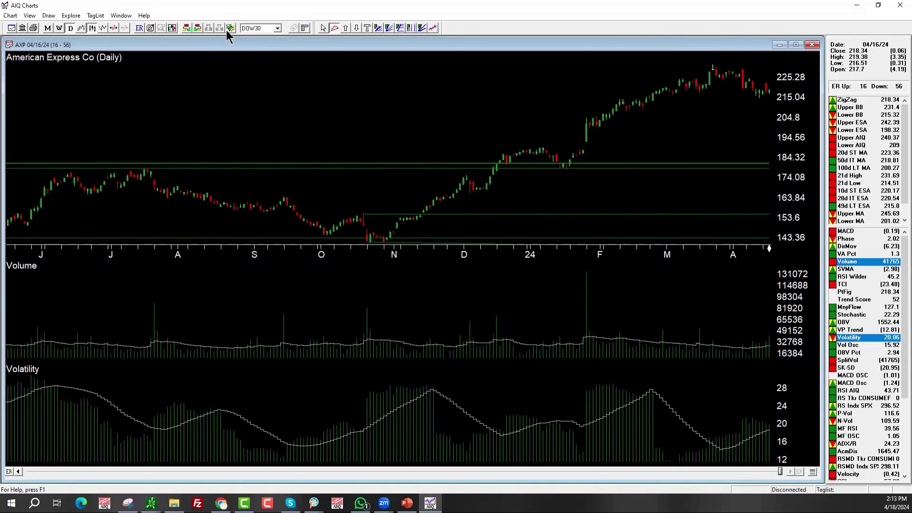
Move to the Boeing chart in the DOW30 list and set it back to 11/17/23
click(187, 28)
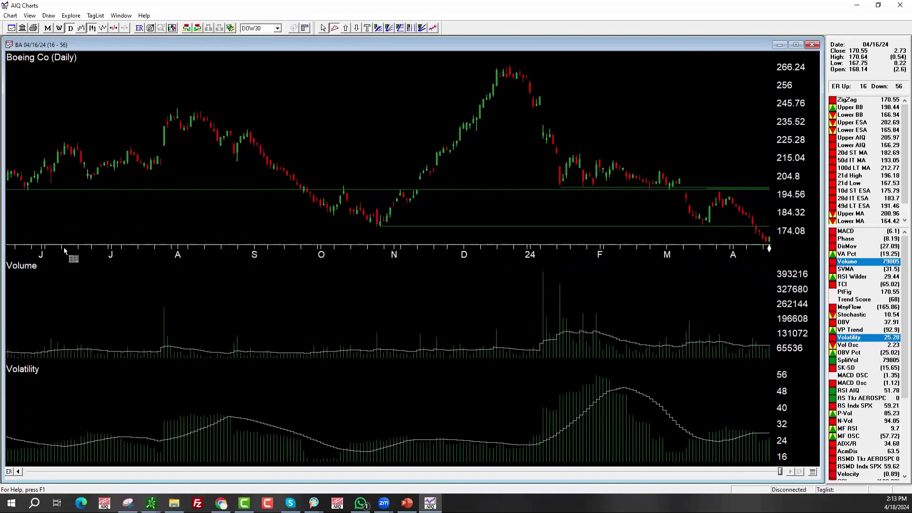
click(433, 249)
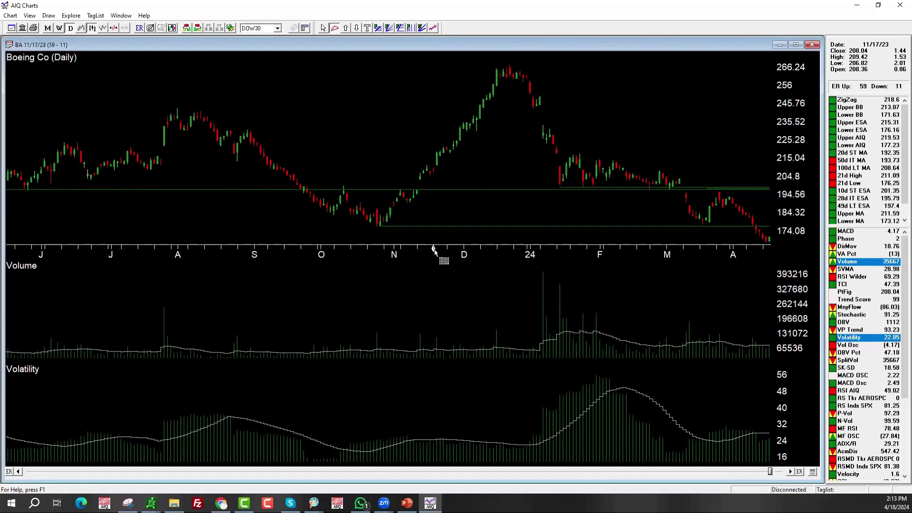
click(435, 251)
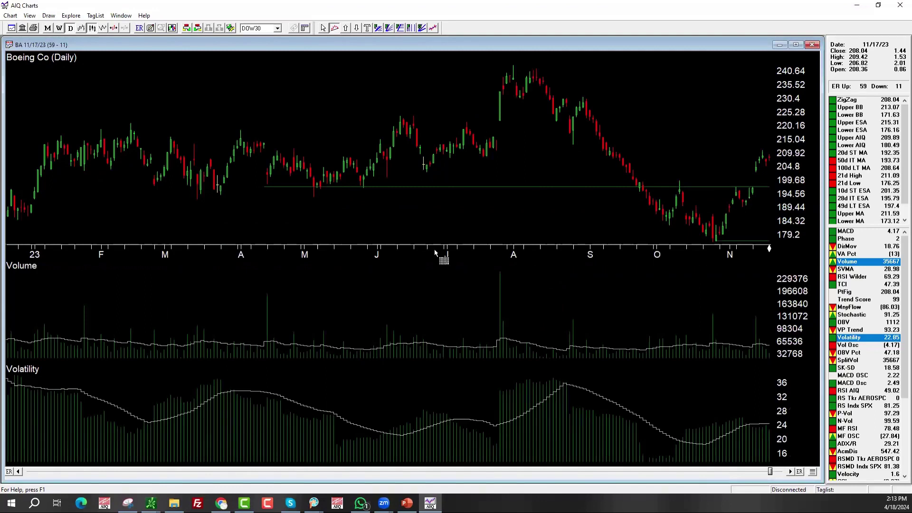
Draw horizontal support and resistance lines on Boeing's chart at about 196, 224, 242 and 183
click(39, 190)
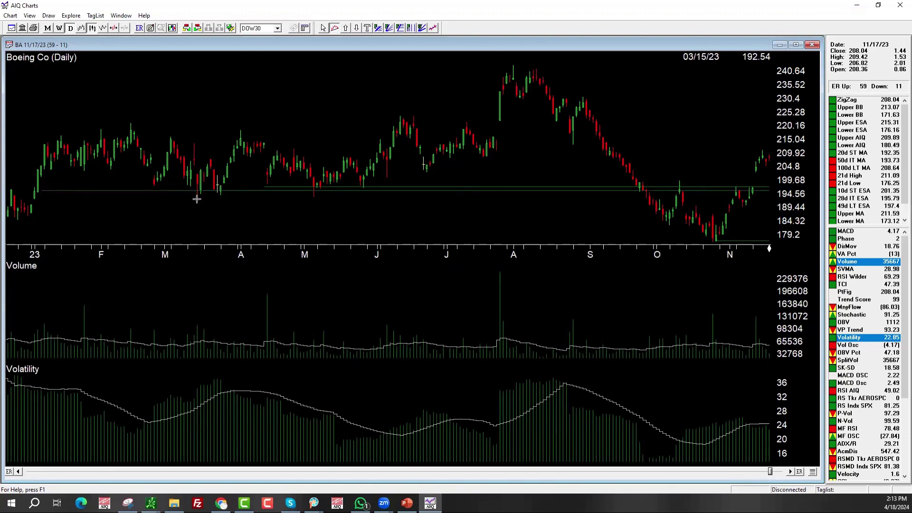
click(42, 116)
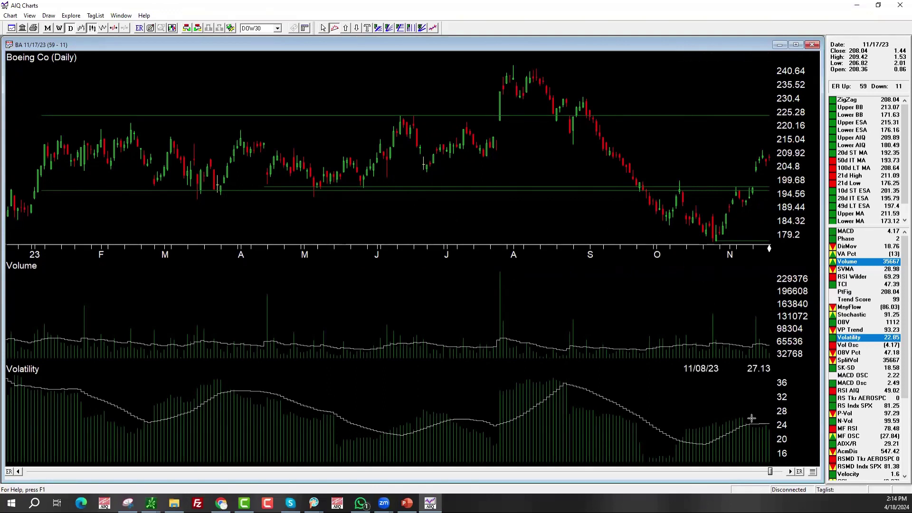
click(511, 66)
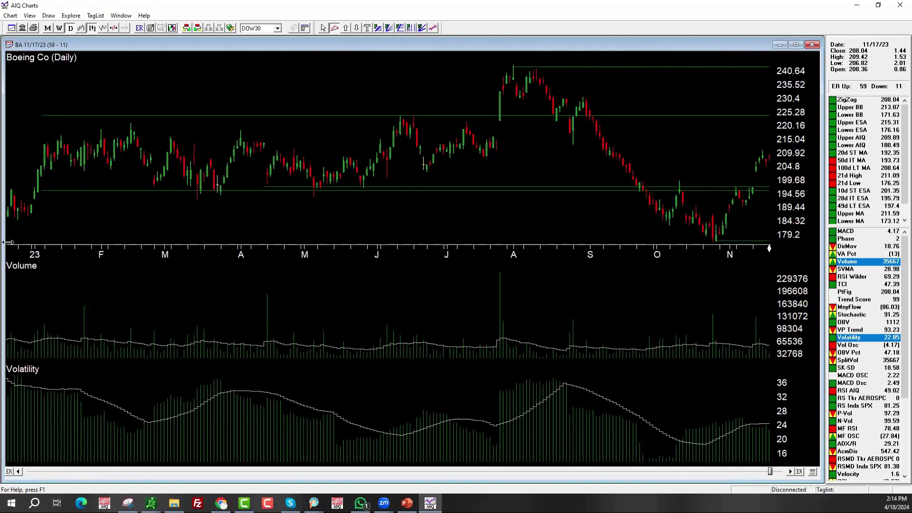
click(8, 223)
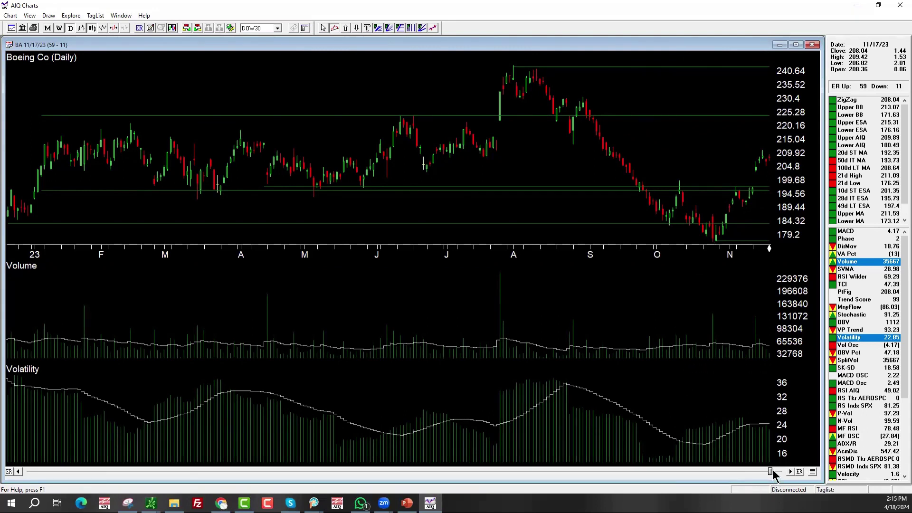
Advance the Boeing chart to 04/16/24 to examine how price behaves around the drawn support and resistance lines
drag(773, 470, 781, 471)
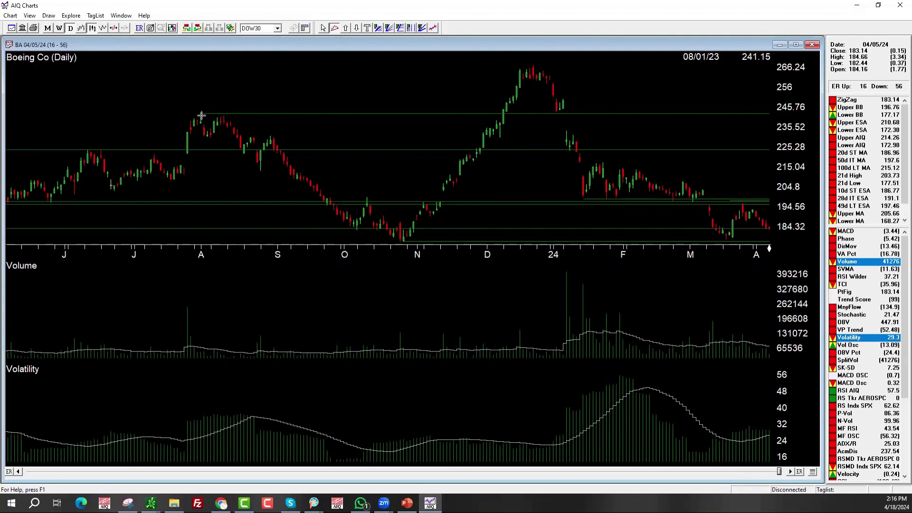
click(790, 473)
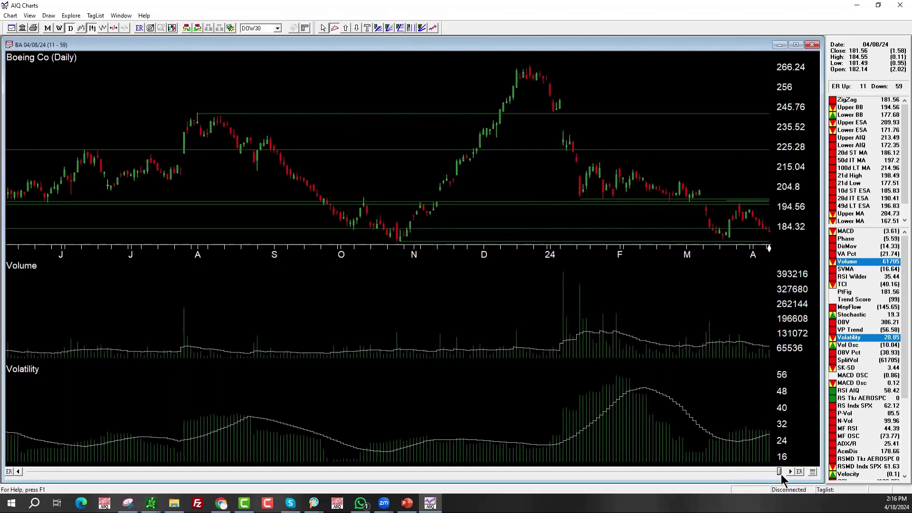
click(787, 471)
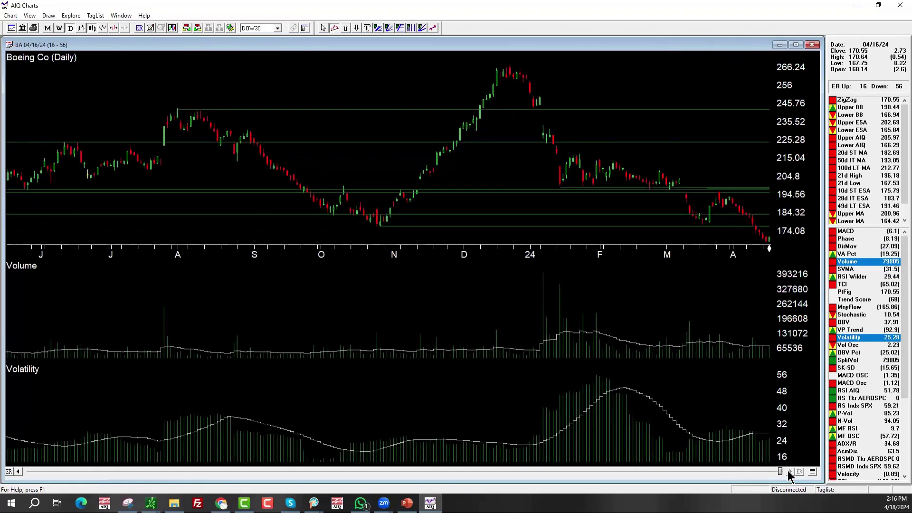
Draw a horizontal resistance line at Boeing's December high, about 267, and a downtrend line along the January to early-March highs
click(496, 65)
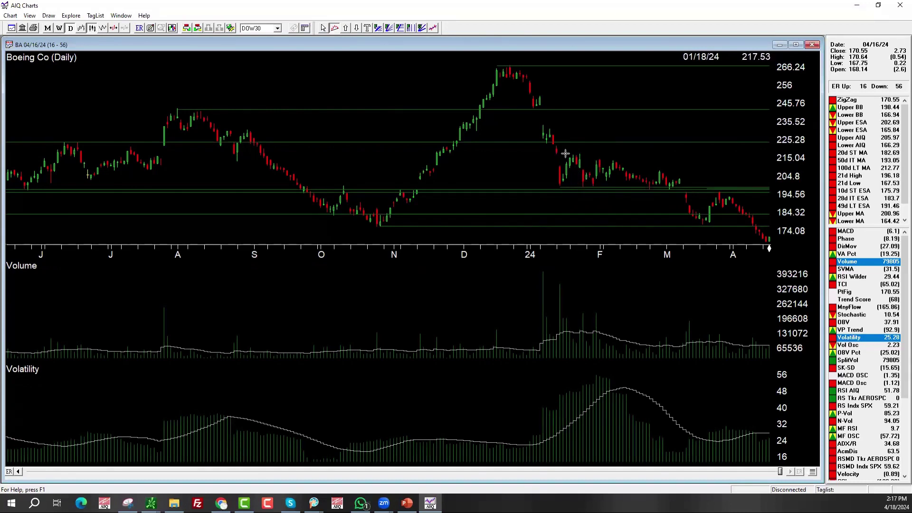
drag(564, 145, 681, 178)
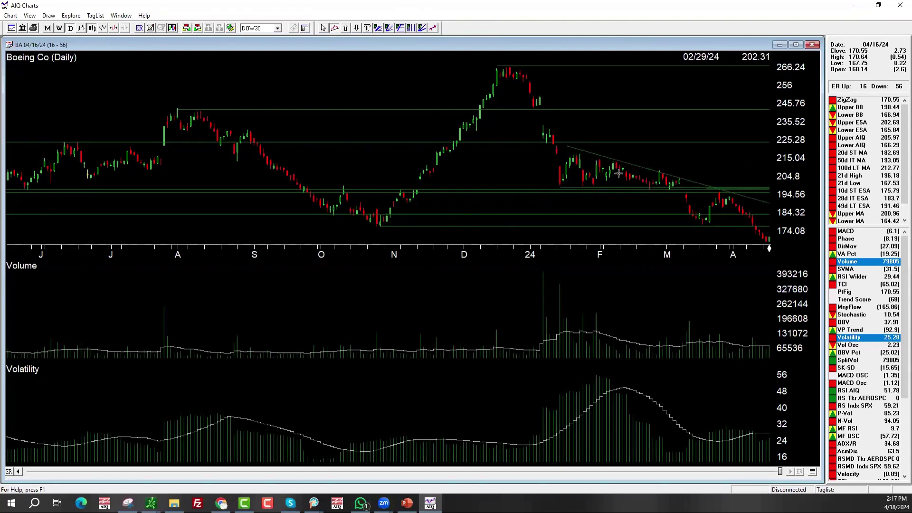
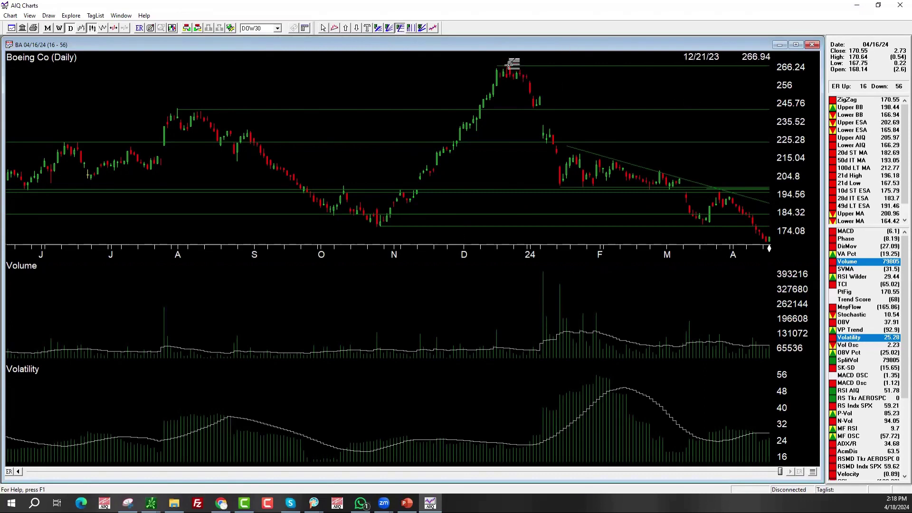
Draw a Fibonacci retracement on Boeing from the December high at 267.21 to the January low at 196.16, and delete it
drag(509, 65, 560, 191)
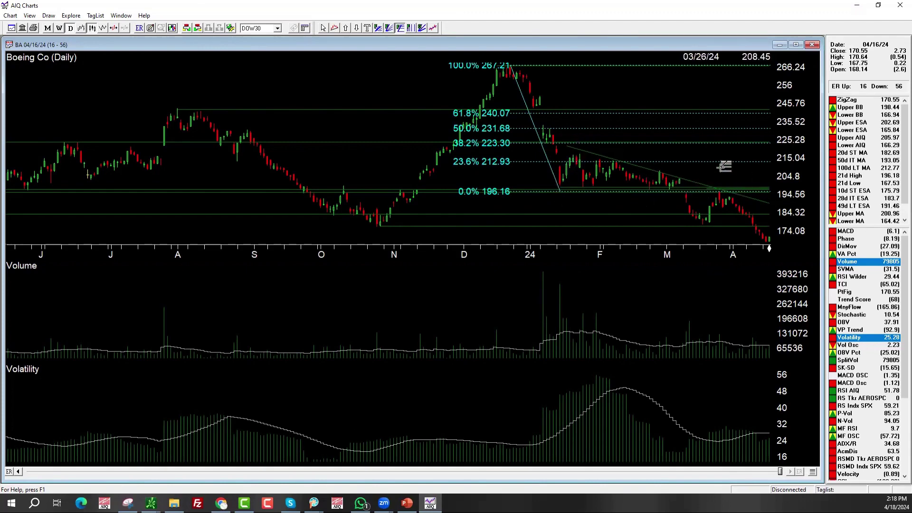
right_click(537, 126)
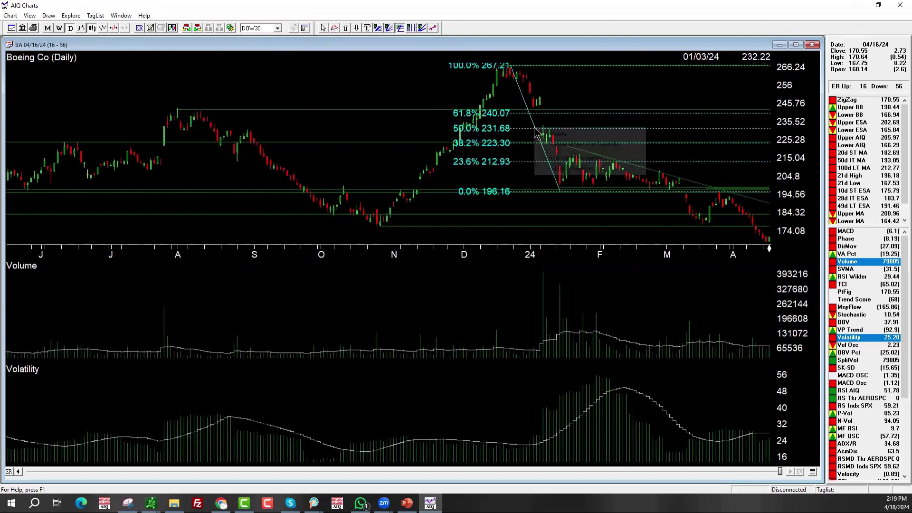
click(565, 134)
right_click(489, 89)
click(523, 96)
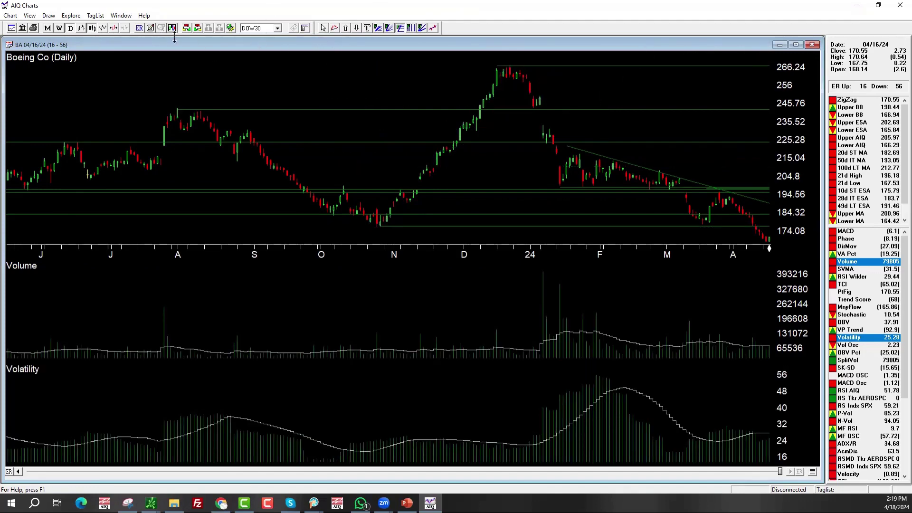
Draw horizontal lines on Caterpillar's chart at about 292 and 382, and on Salesforce's chart at about 197 and 294
click(186, 28)
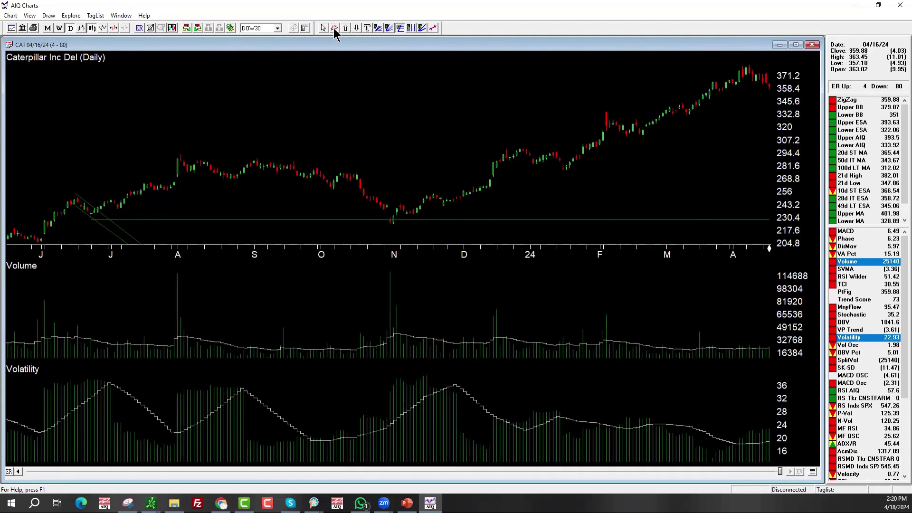
click(176, 156)
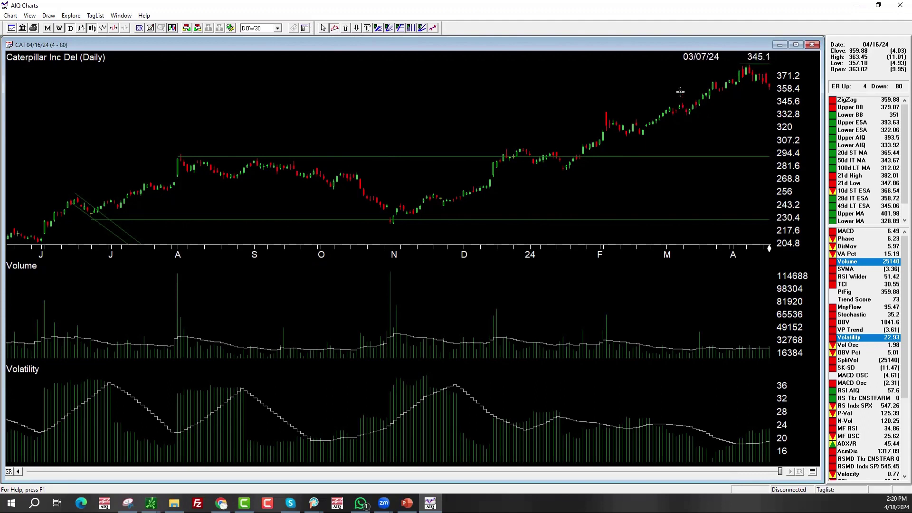
click(185, 29)
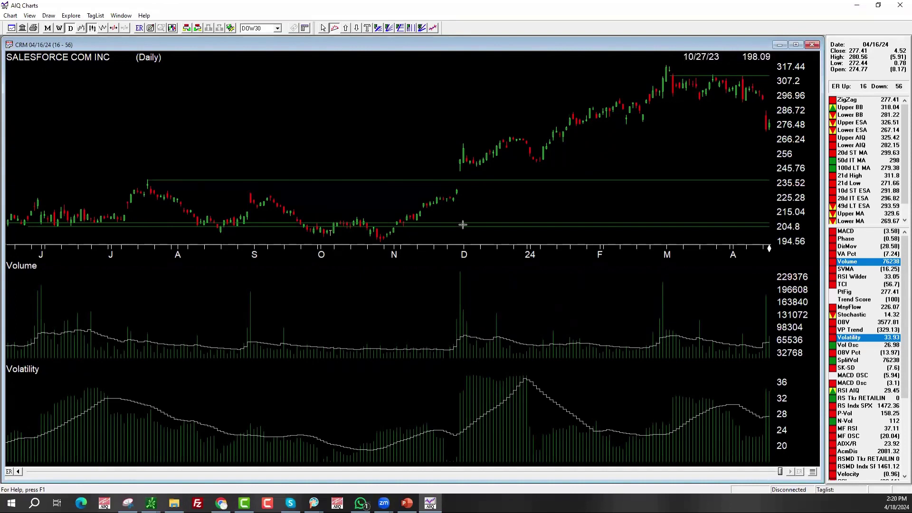
click(314, 238)
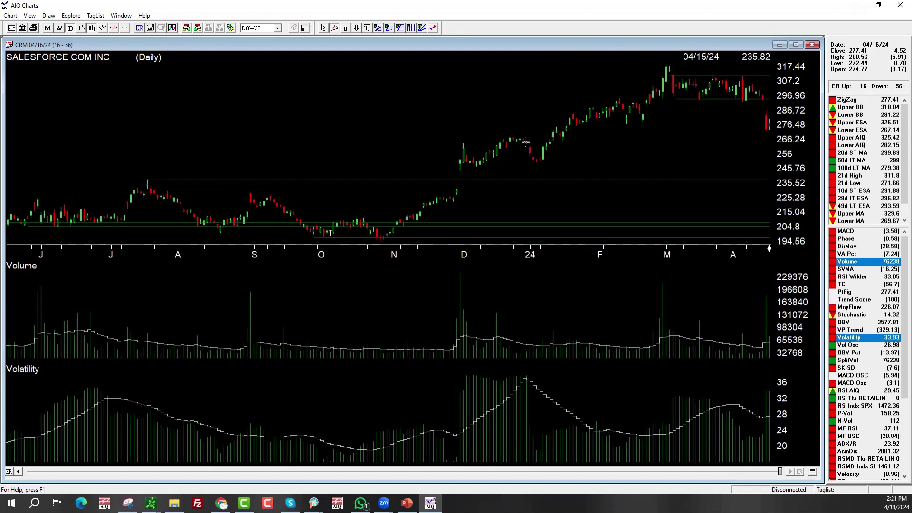
Move to Cisco's chart and draw horizontal support and resistance lines at about 58.1, 52.4, 47.6 and 50.4
click(186, 29)
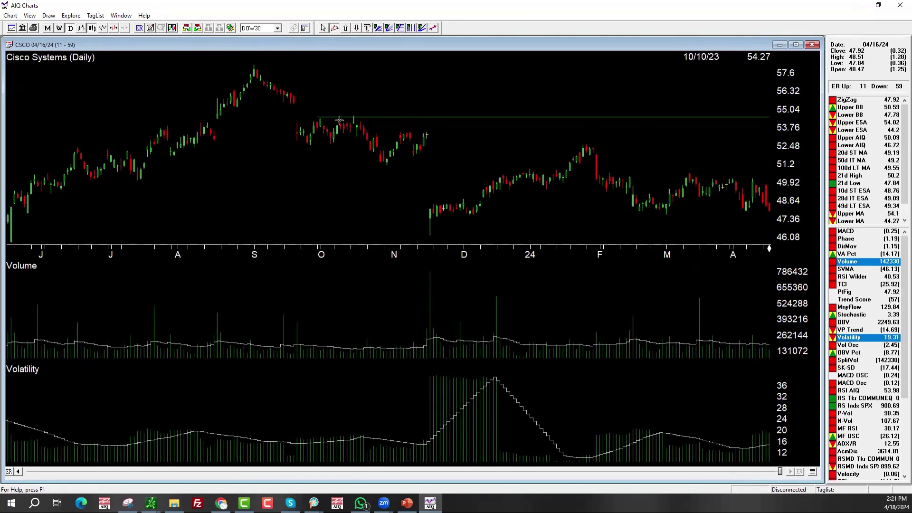
click(255, 66)
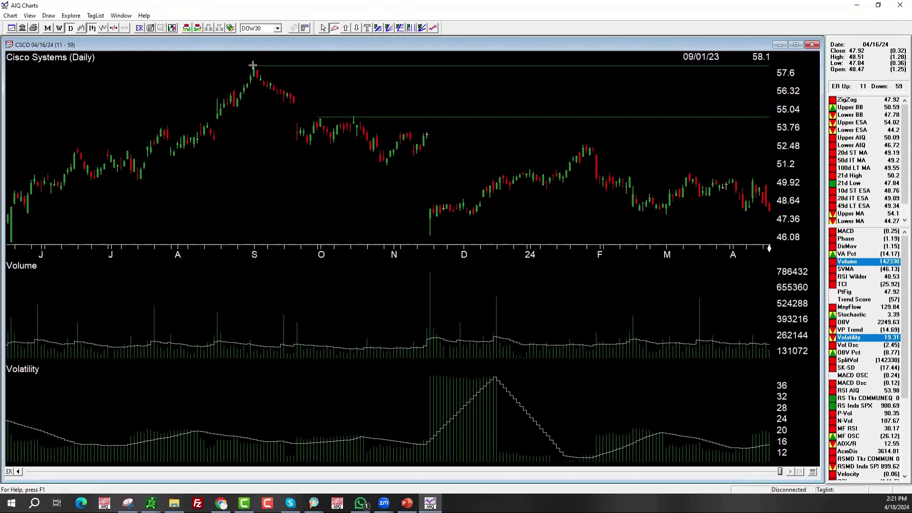
click(587, 148)
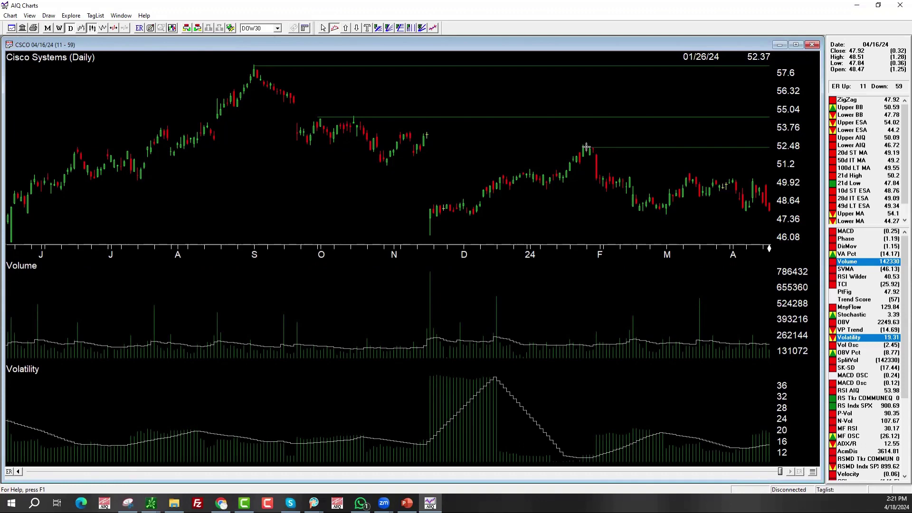
click(643, 216)
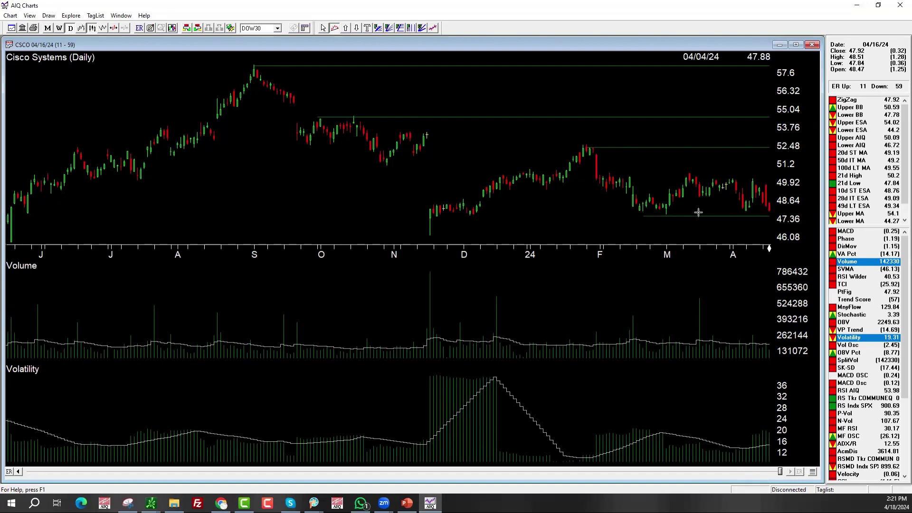
click(620, 175)
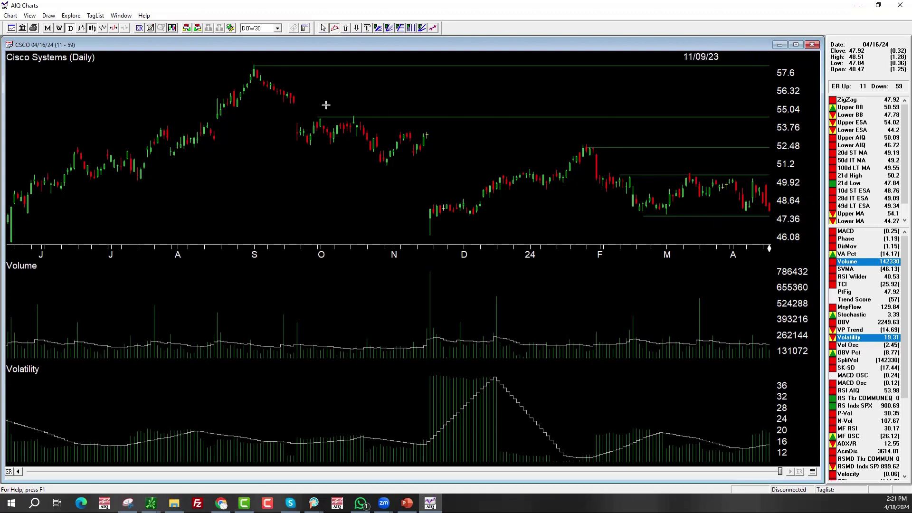
Move to Chevron's chart, and draw and remove a horizontal line along the June lows at about 150
click(187, 28)
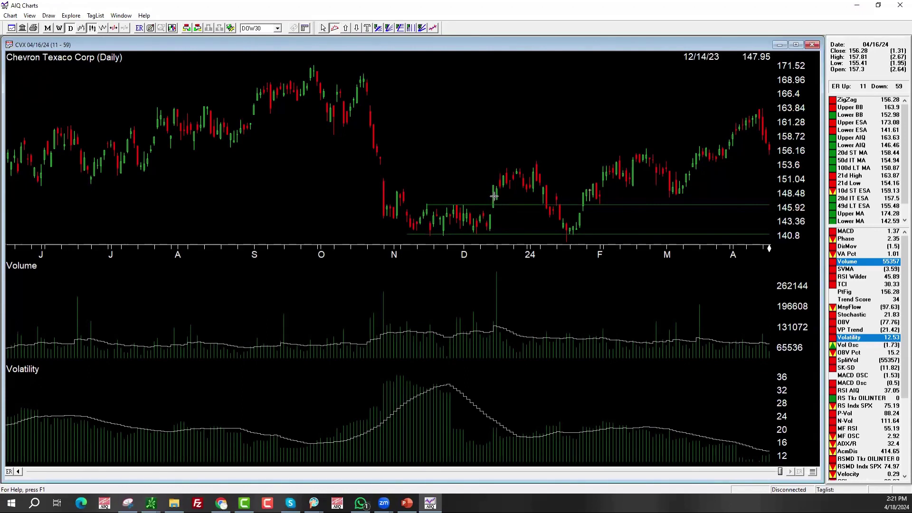
click(30, 183)
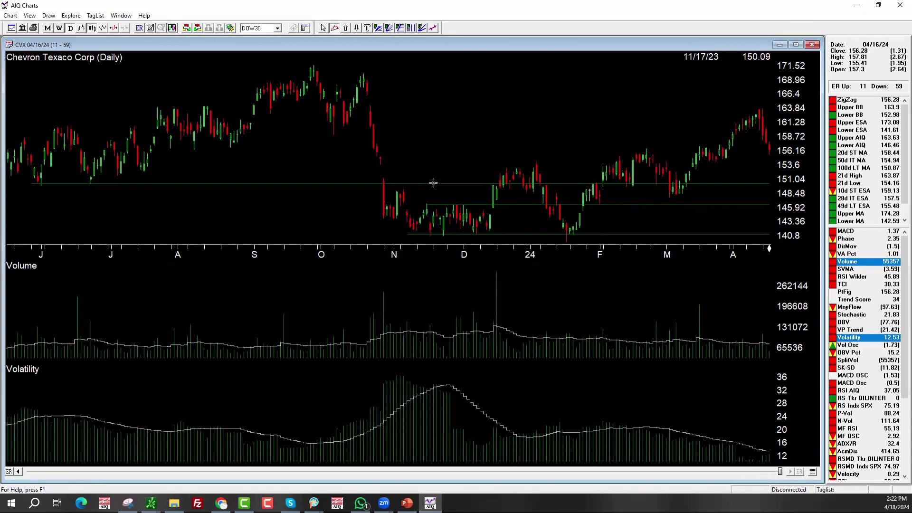
right_click(378, 183)
click(399, 187)
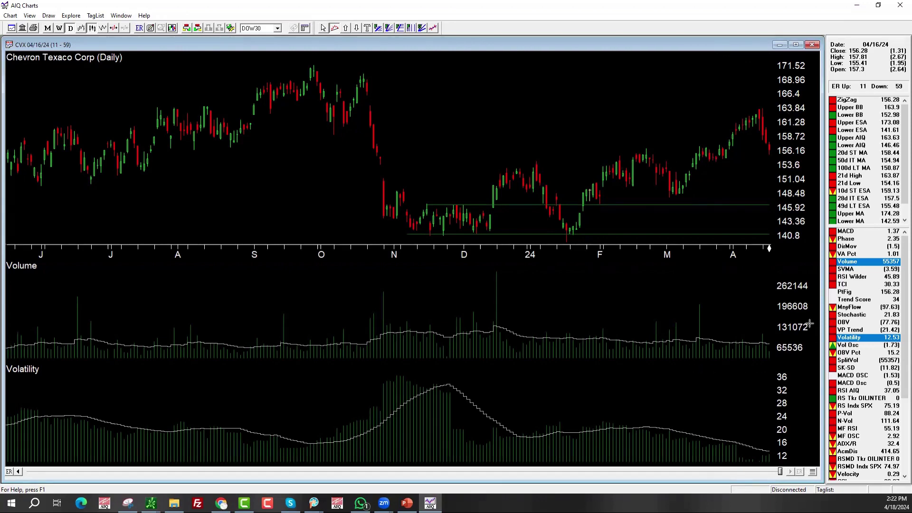
Move to Walt Disney's chart and draw a horizontal support line beneath the February low, at about 106
click(186, 28)
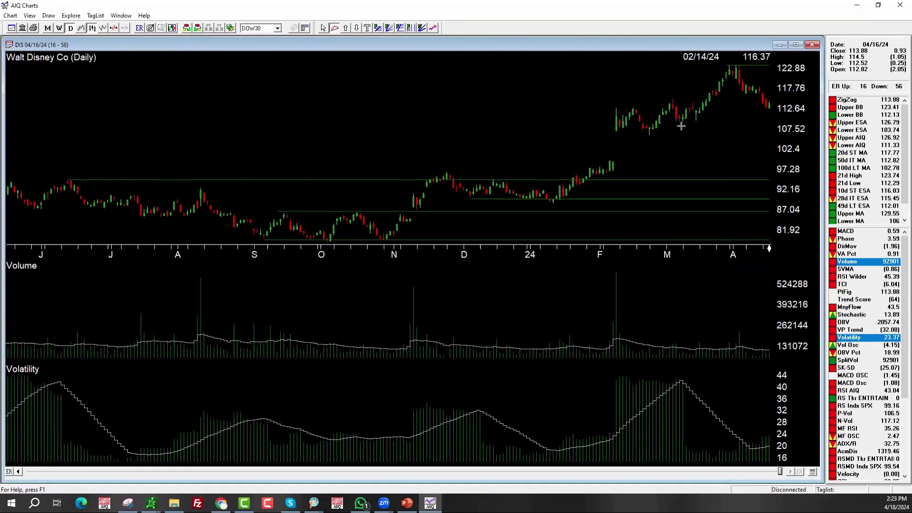
click(612, 136)
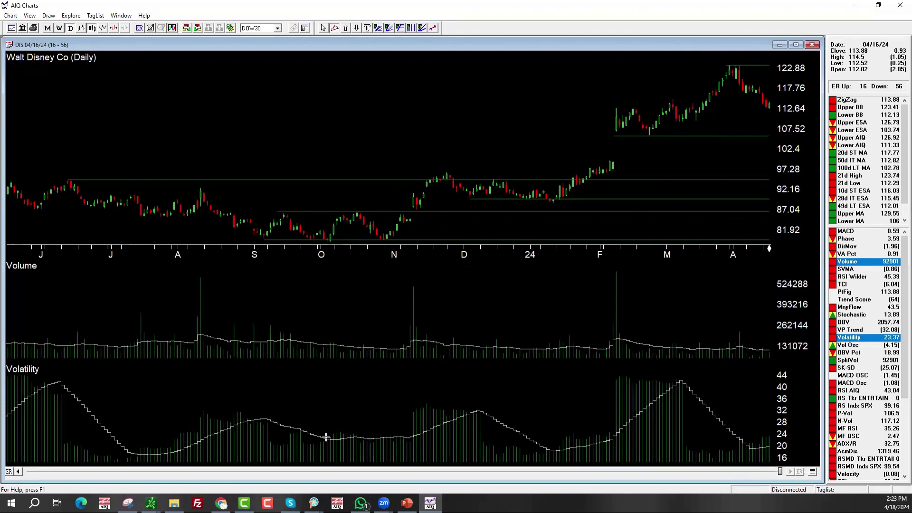
Step through the DOW30 list from Dow Inc past Goldman Sachs to Home Depot, examining support and resistance on the charts
click(186, 28)
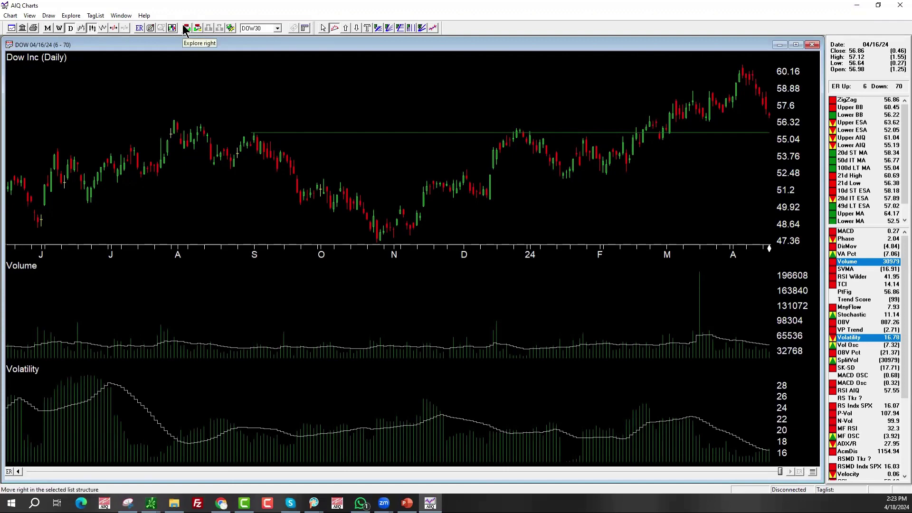
click(186, 28)
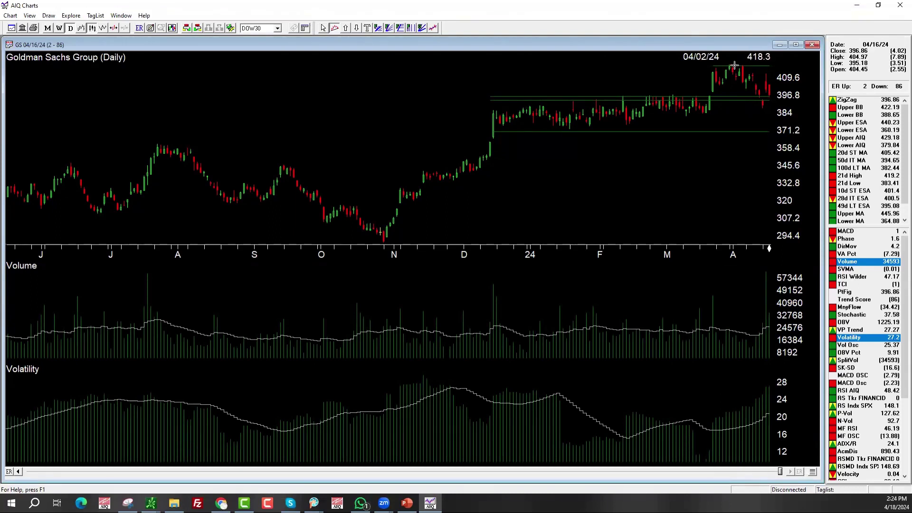
click(186, 28)
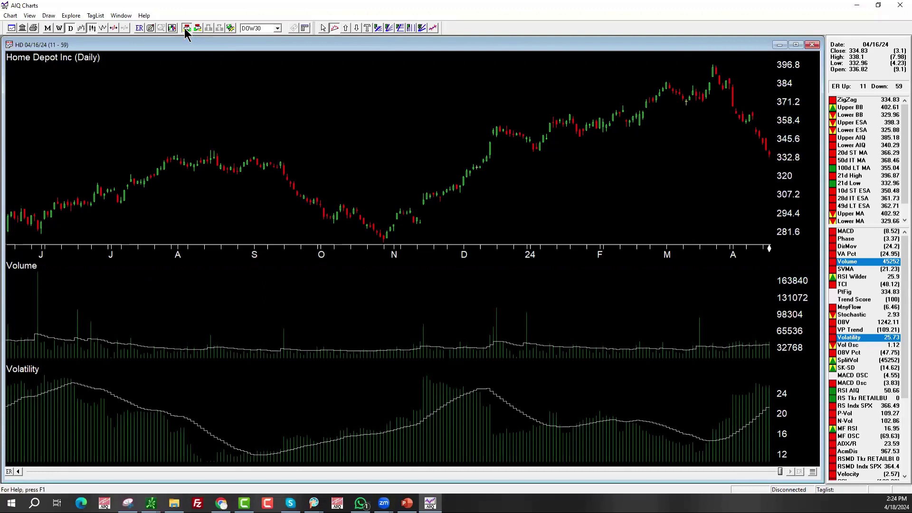
Move to Honeywell's chart and draw horizontal lines at the July high, about 210, and at about 190 and 207
click(187, 28)
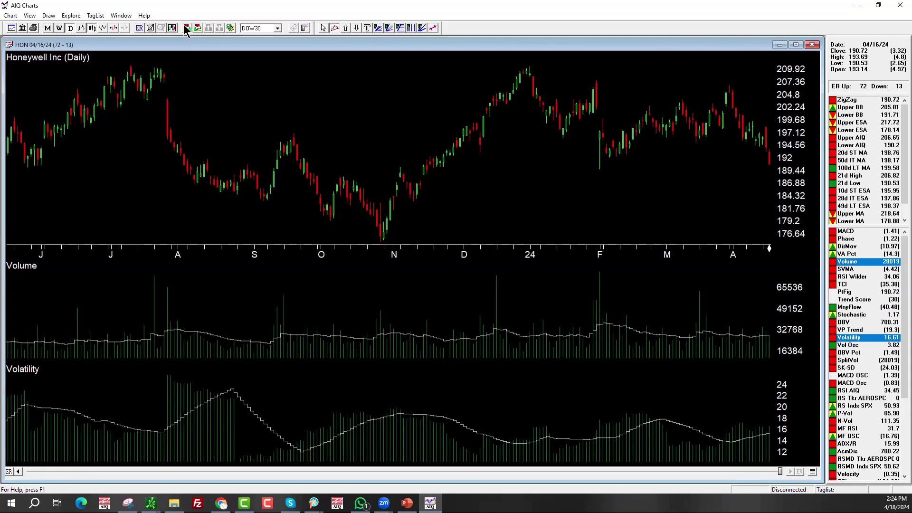
click(124, 67)
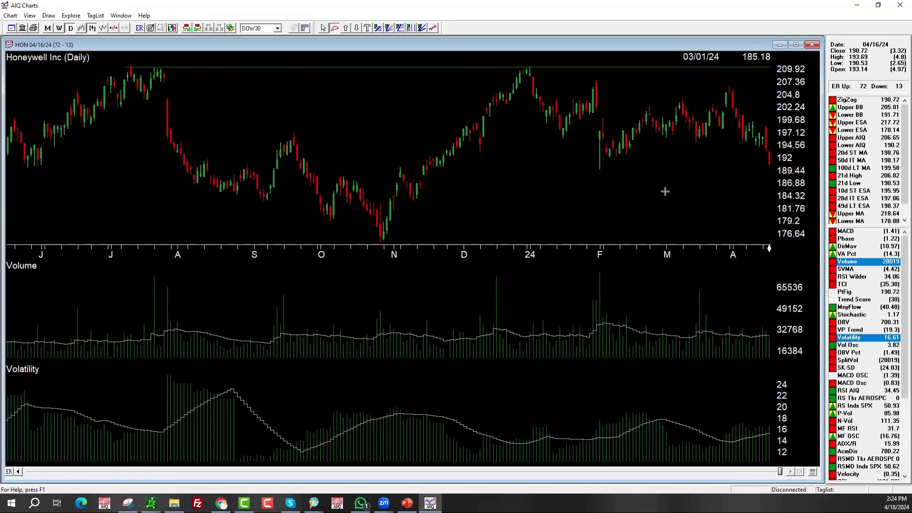
click(599, 166)
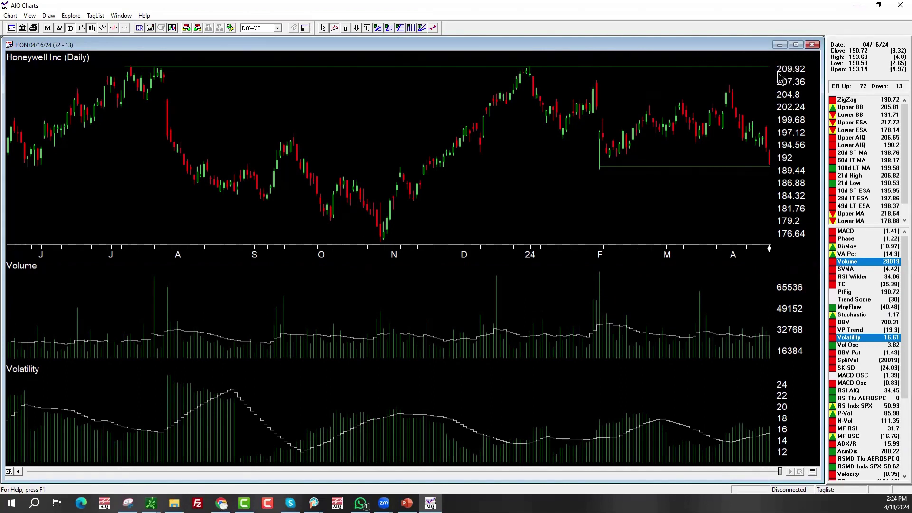
click(761, 67)
drag(761, 68, 785, 172)
click(772, 154)
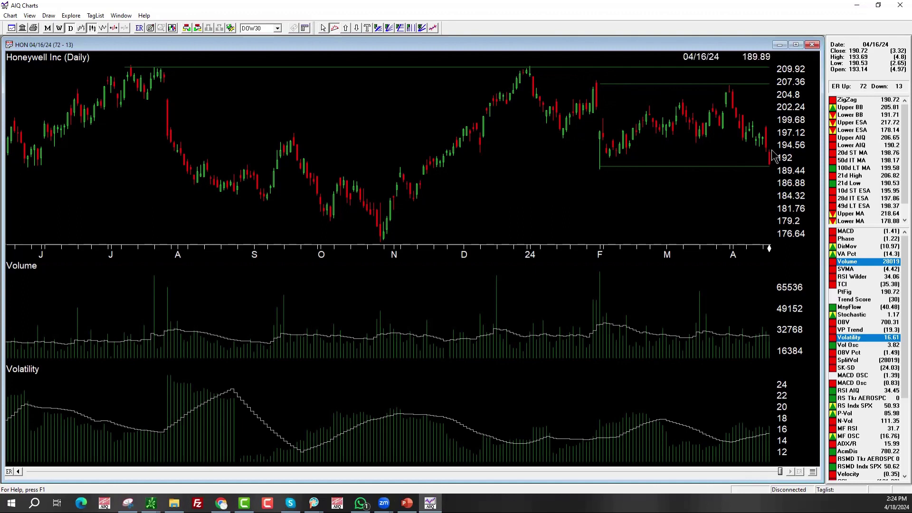
drag(760, 266, 751, 439)
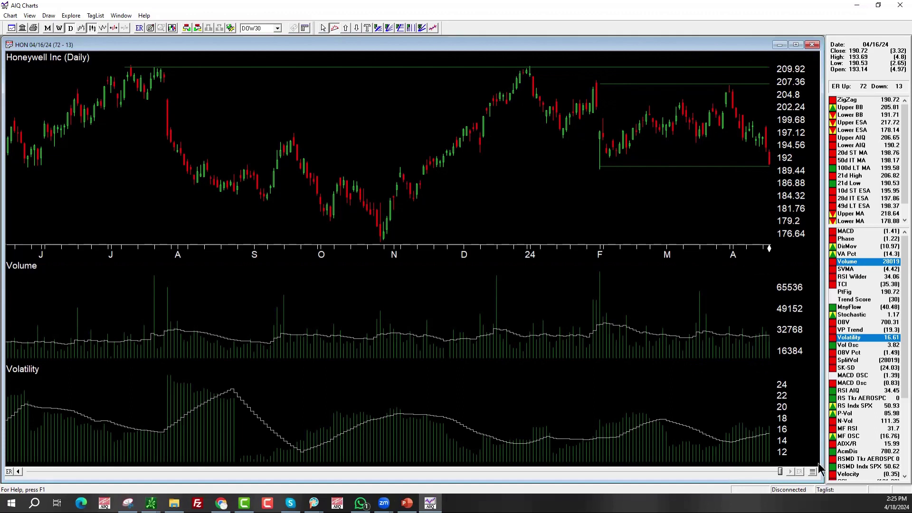
click(768, 438)
drag(768, 437, 775, 148)
Clear all existing lines from IBM's chart and draw horizontal resistance and support lines at about 199 and 178
click(187, 28)
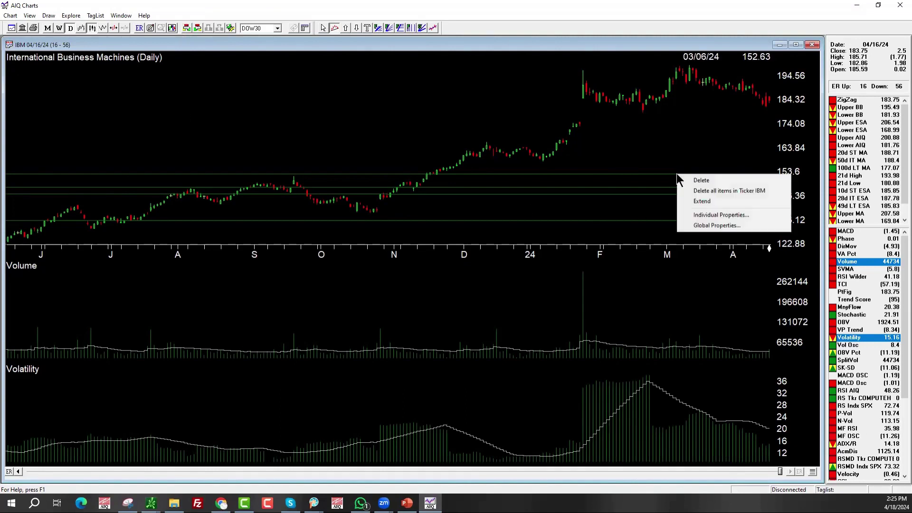
click(719, 190)
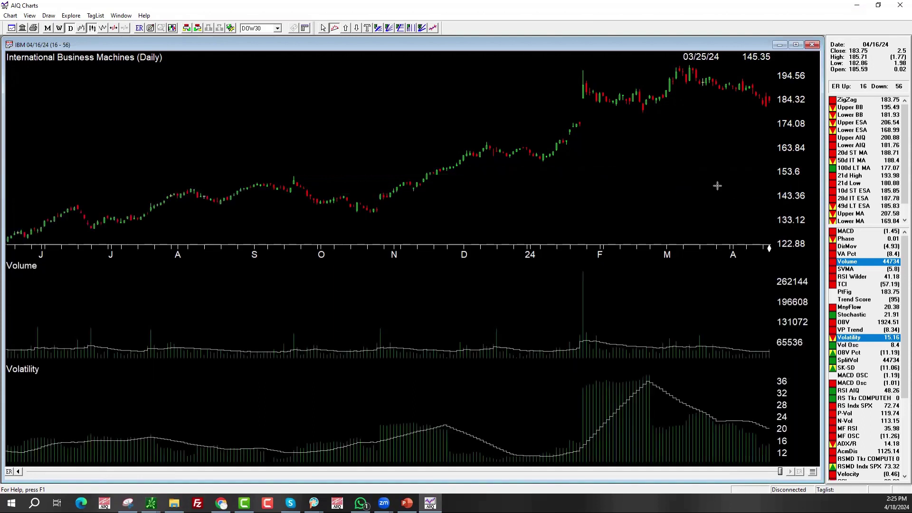
click(577, 65)
click(636, 113)
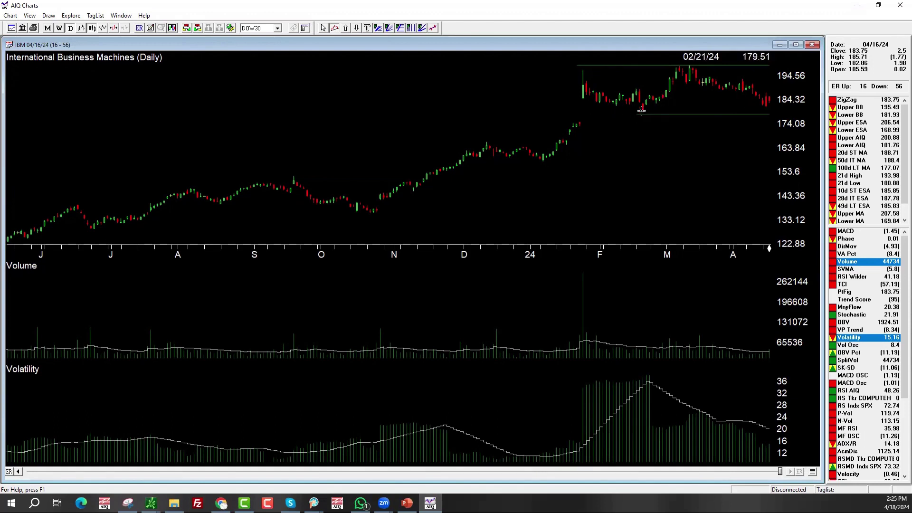